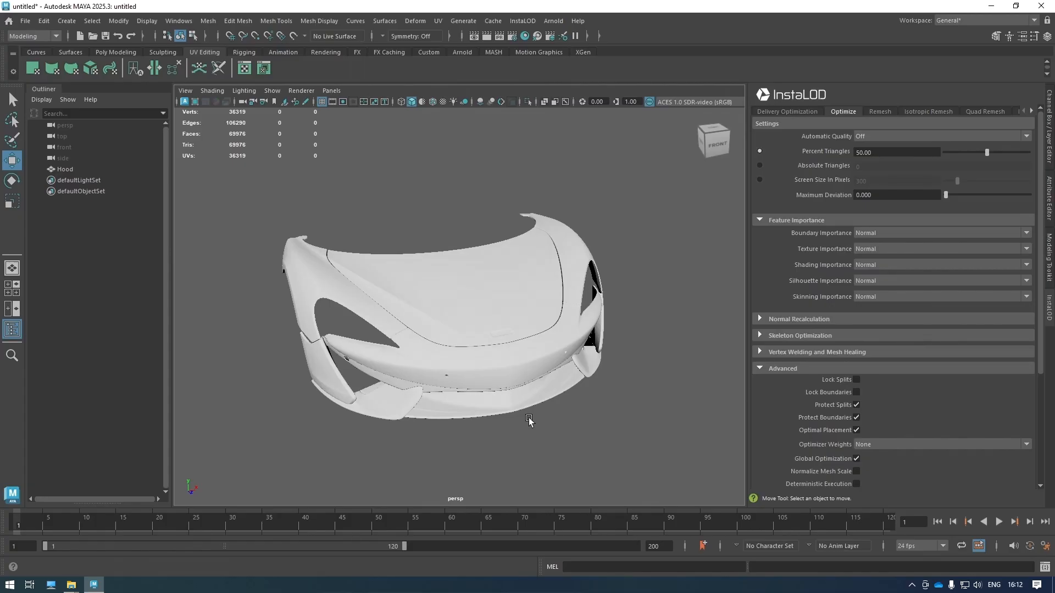
# - Select the hood mesh and set the optimizer's Percent Triangles to 0 and Maximum Deviation to 0.050
pyautogui.click(521, 314)
pyautogui.keyDown('alt'); pyautogui.moveTo(576, 343); pyautogui.dragTo(496, 324); pyautogui.keyUp('alt')
pyautogui.scroll(3, 476, 319)
pyautogui.keyDown('alt'); pyautogui.moveTo(413, 334); pyautogui.dragTo(437, 329); pyautogui.keyUp('alt')
pyautogui.moveTo(901, 153); pyautogui.dragTo(766, 172)
pyautogui.write('0')
pyautogui.press('Return')
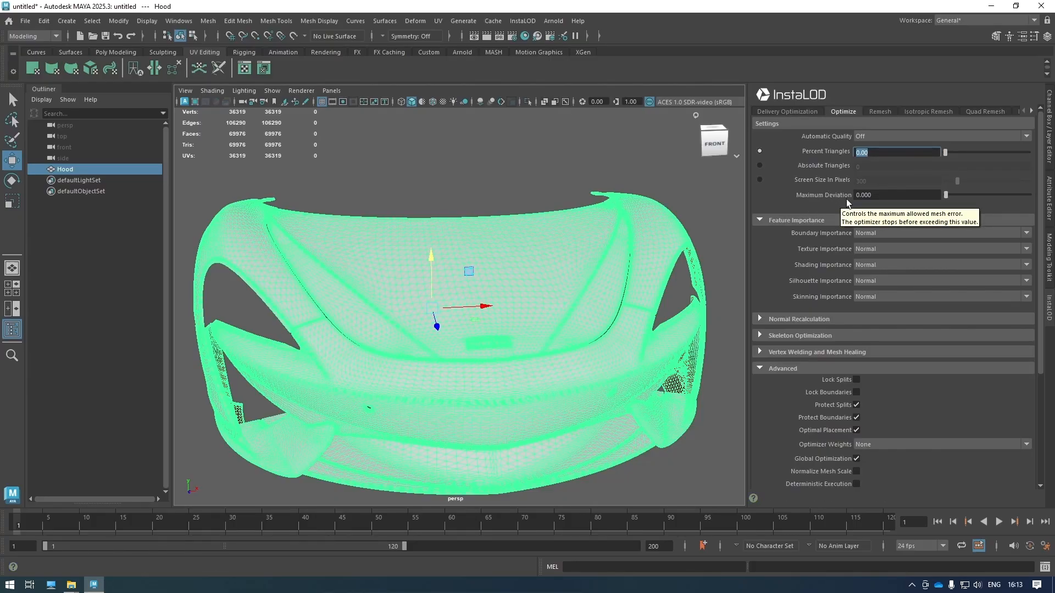
pyautogui.press('Tab')
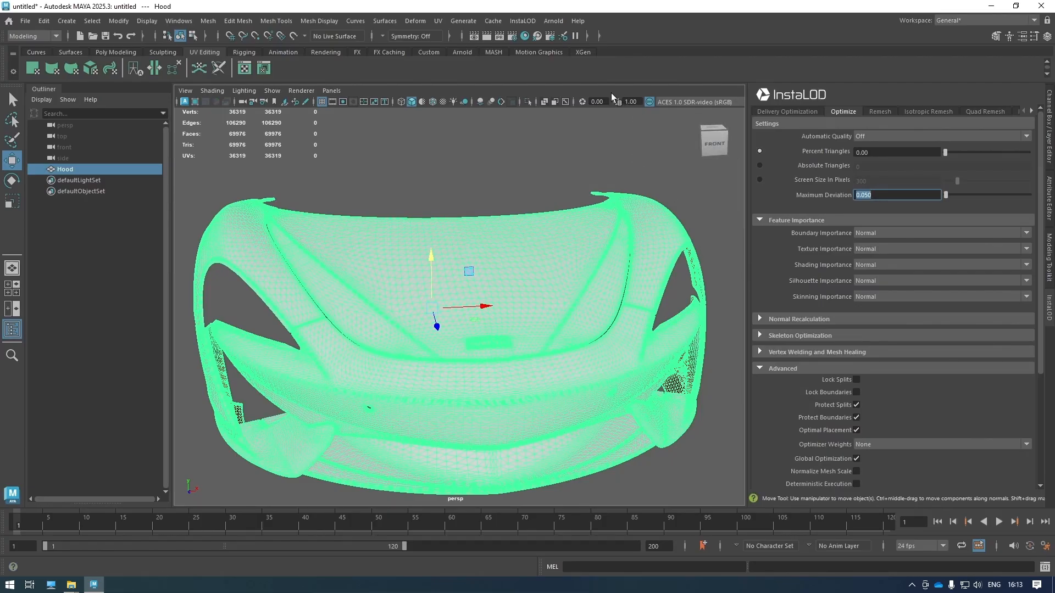
# - Inspect the hood's existing UV layout in the UV Editor and set Texture Importance to Off
pyautogui.click(245, 68)
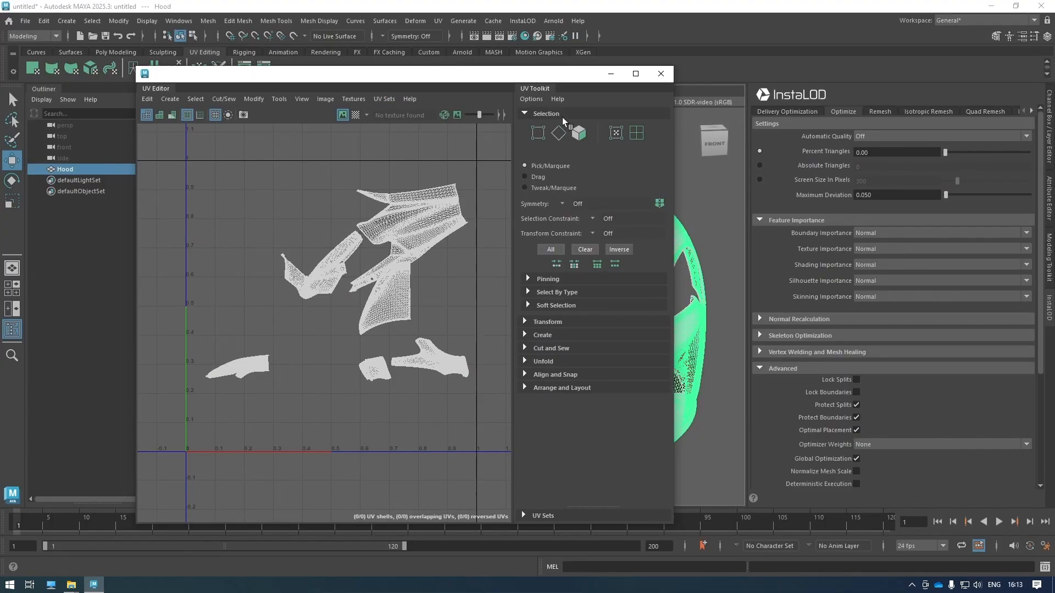
pyautogui.click(656, 75)
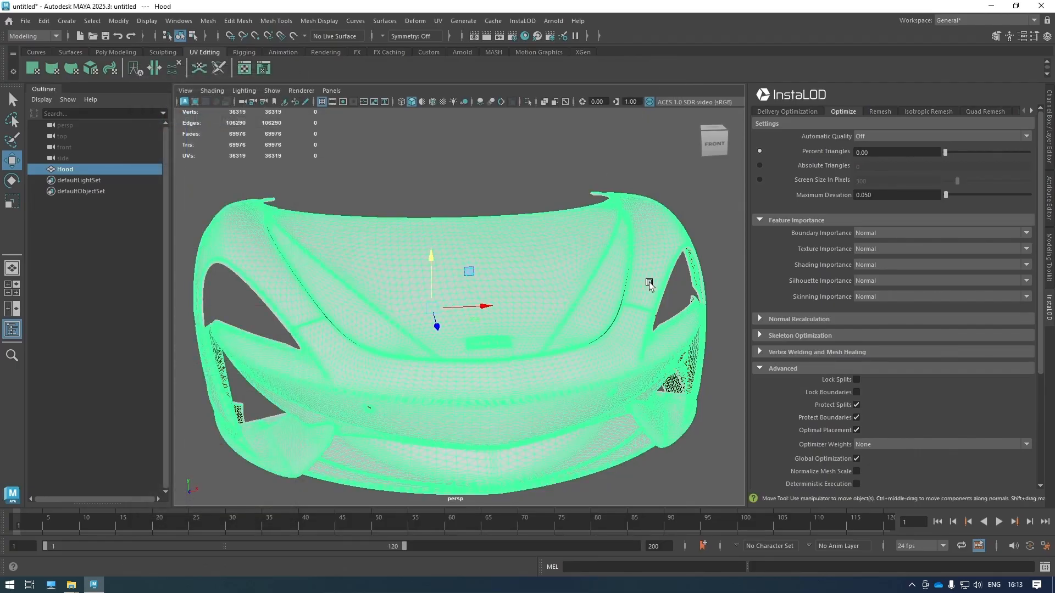
pyautogui.click(874, 250)
pyautogui.click(879, 257)
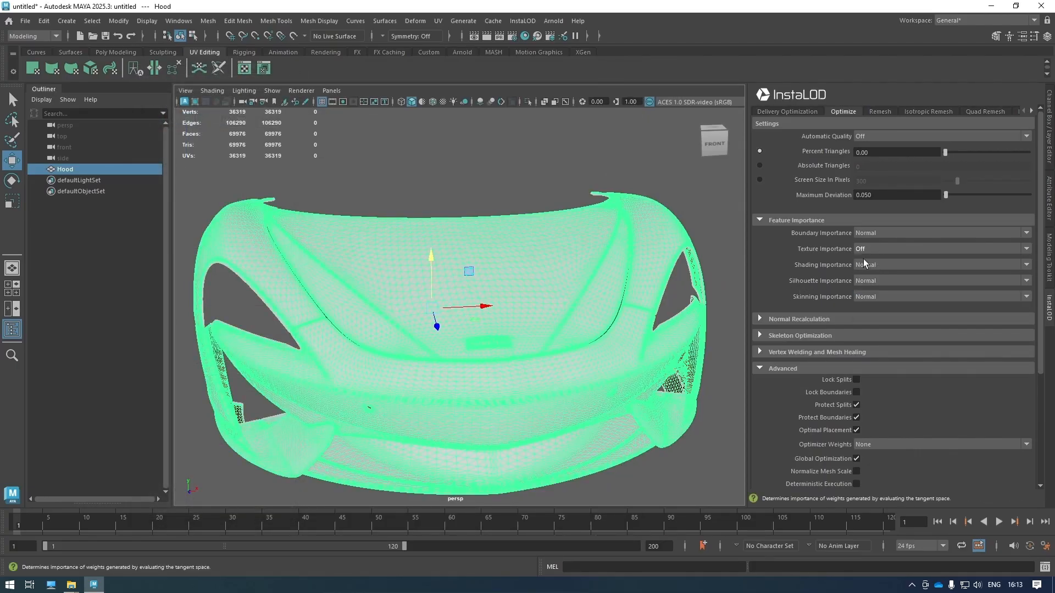
pyautogui.click(166, 68)
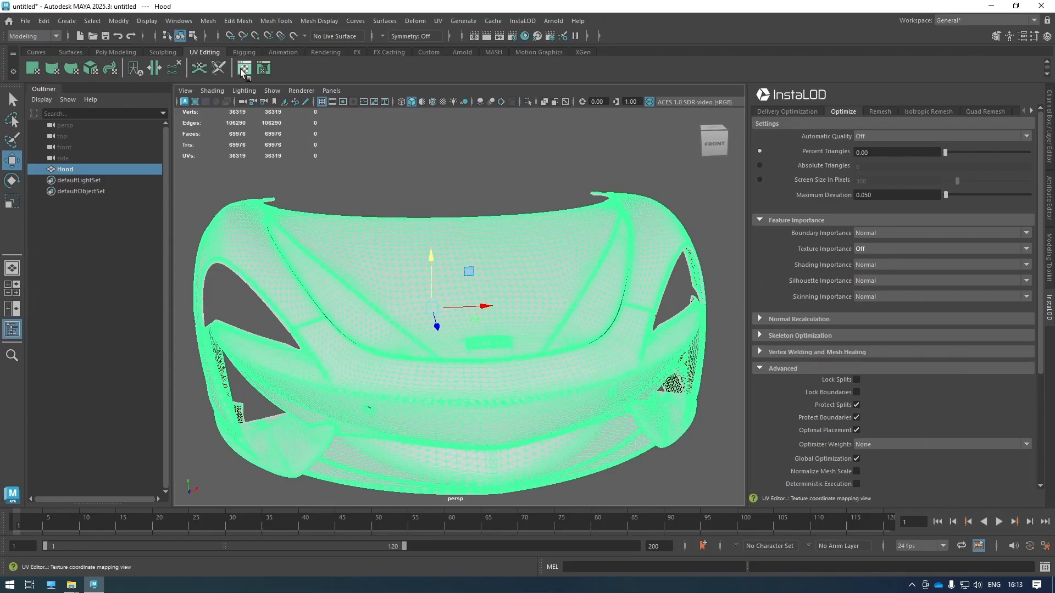
pyautogui.moveTo(453, 76); pyautogui.dragTo(502, 76)
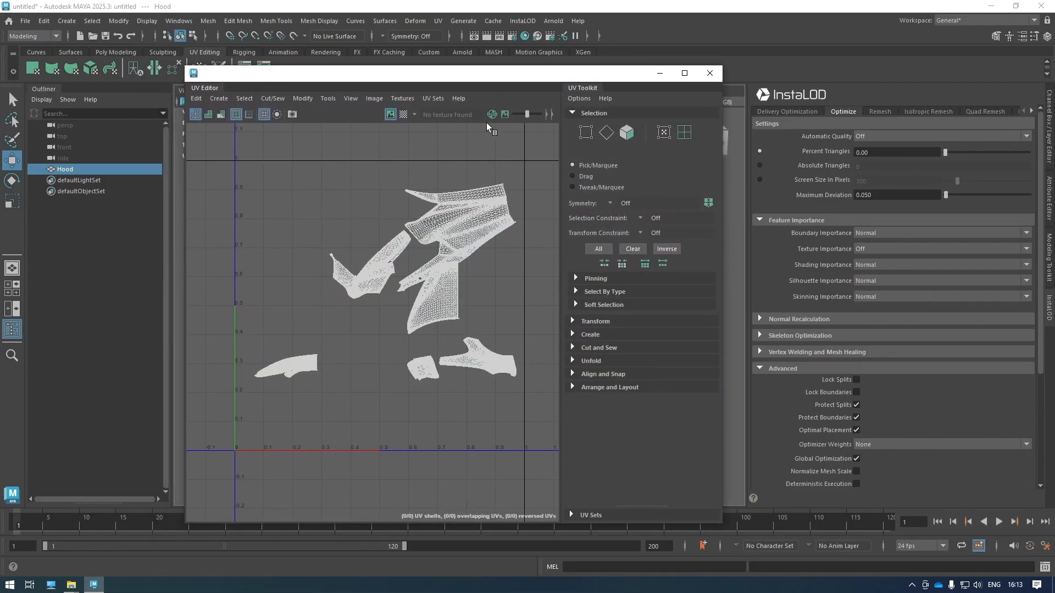
pyautogui.click(710, 73)
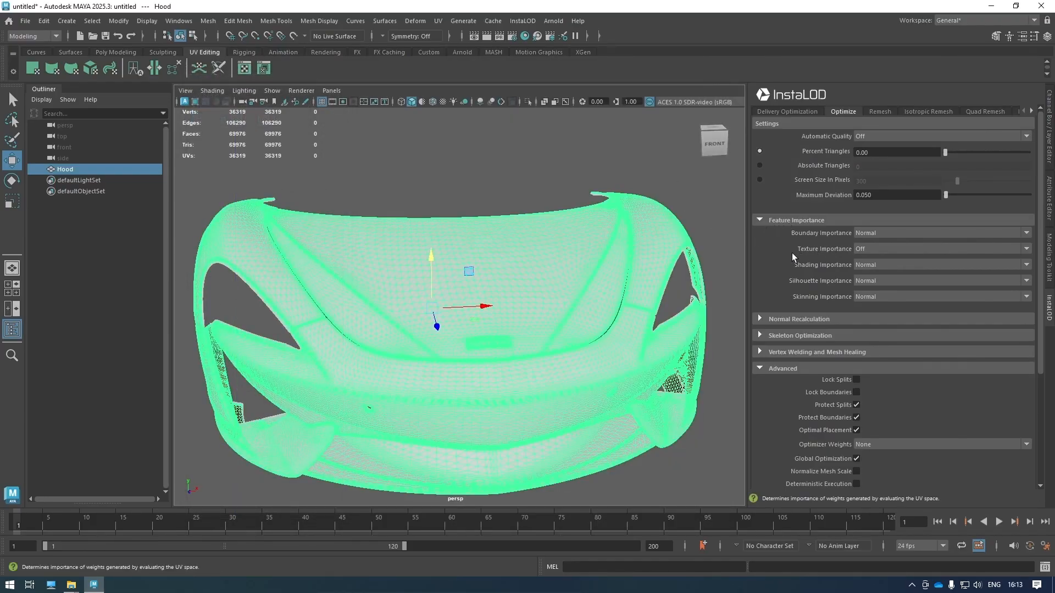
# - Optimize the selected hood and move the reduced mesh up above the original
pyautogui.moveTo(483, 361)
pyautogui.keyDown('alt'); pyautogui.mouseDown()
pyautogui.moveTo(494, 373)
pyautogui.moveTo(483, 372)
pyautogui.mouseUp(); pyautogui.keyUp('alt')
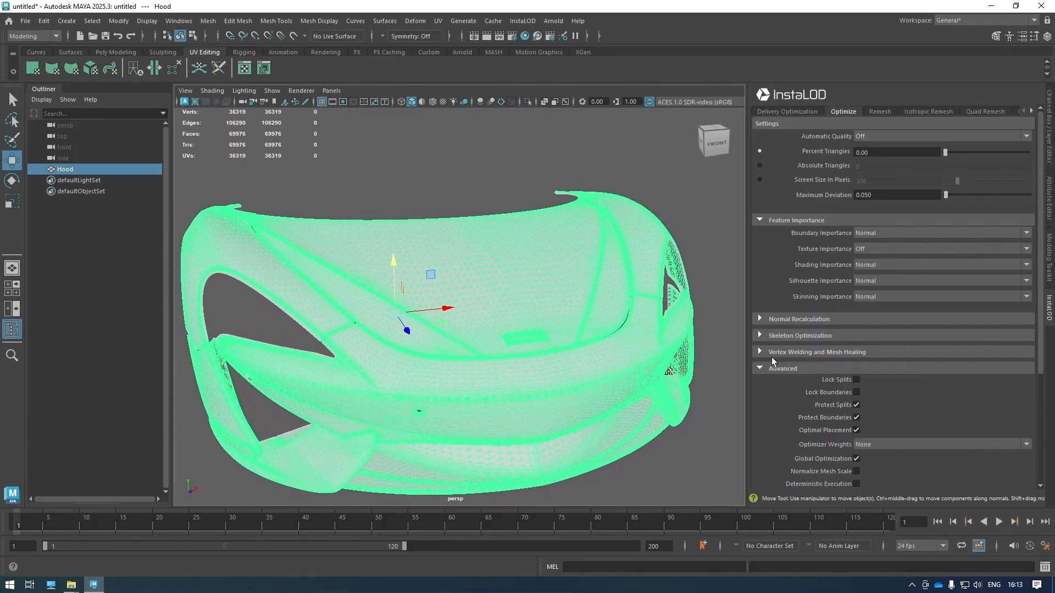
pyautogui.scroll(-5, 769, 359)
pyautogui.click(855, 349)
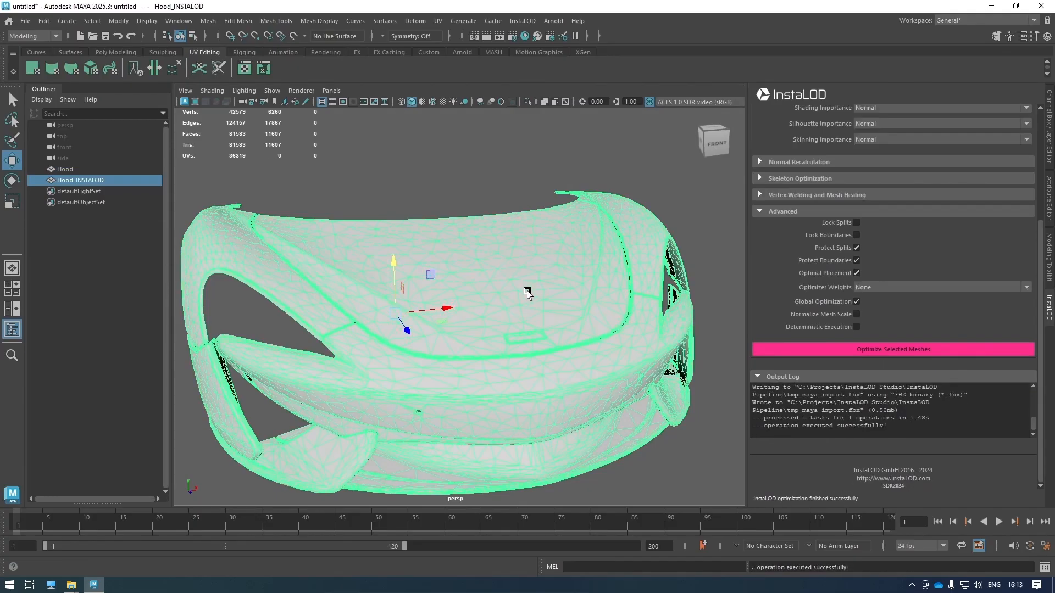
pyautogui.moveTo(391, 259); pyautogui.dragTo(389, 140)
pyautogui.press('f')
pyautogui.keyDown('alt'); pyautogui.moveTo(527, 270); pyautogui.dragTo(539, 269); pyautogui.keyUp('alt')
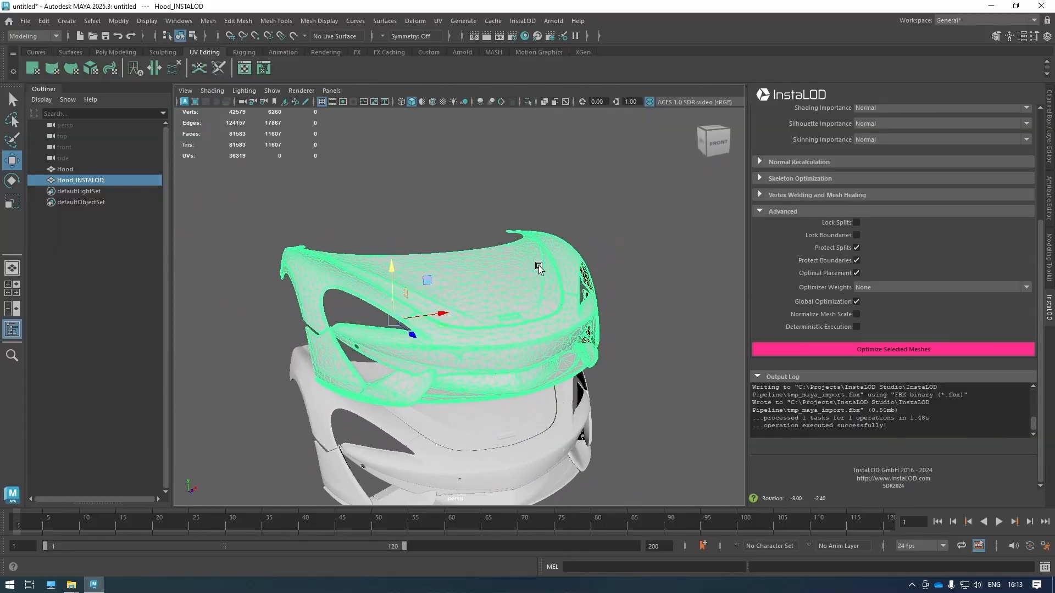
# - Compare the wireframe and shading of the optimized hood with the original from several angles
pyautogui.click(539, 429)
pyautogui.click(540, 328)
pyautogui.keyDown('alt'); pyautogui.moveTo(540, 329); pyautogui.dragTo(605, 365); pyautogui.keyUp('alt')
pyautogui.click(627, 356)
pyautogui.scroll(6, 516, 306)
pyautogui.keyDown('alt'); pyautogui.moveTo(369, 290); pyautogui.dragTo(542, 313); pyautogui.keyUp('alt')
pyautogui.click(542, 313)
pyautogui.scroll(-5, 542, 313)
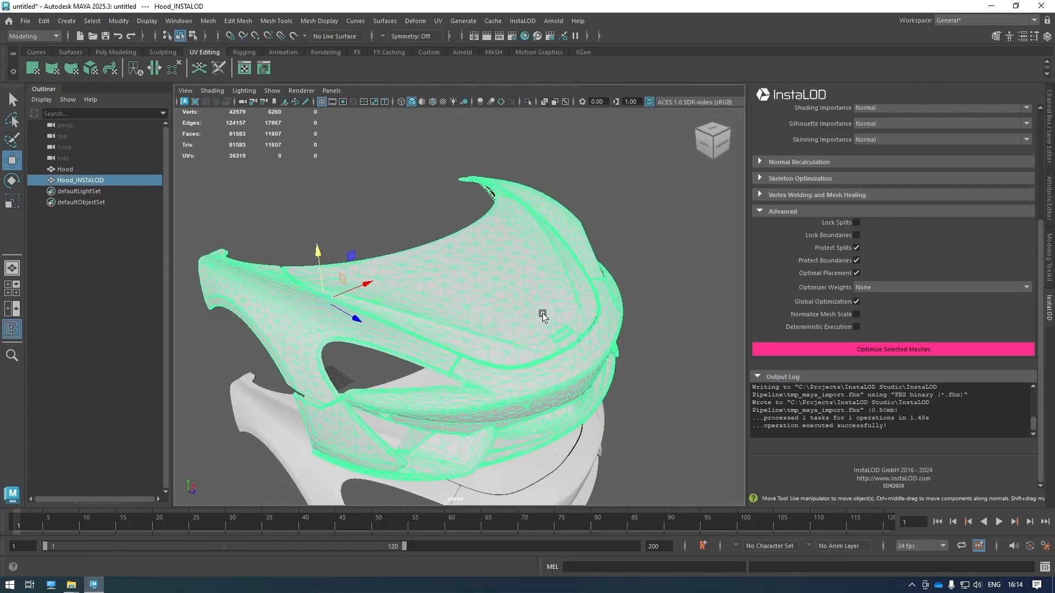
pyautogui.keyDown('alt'); pyautogui.moveTo(552, 354); pyautogui.dragTo(413, 306); pyautogui.keyUp('alt')
pyautogui.click(288, 337)
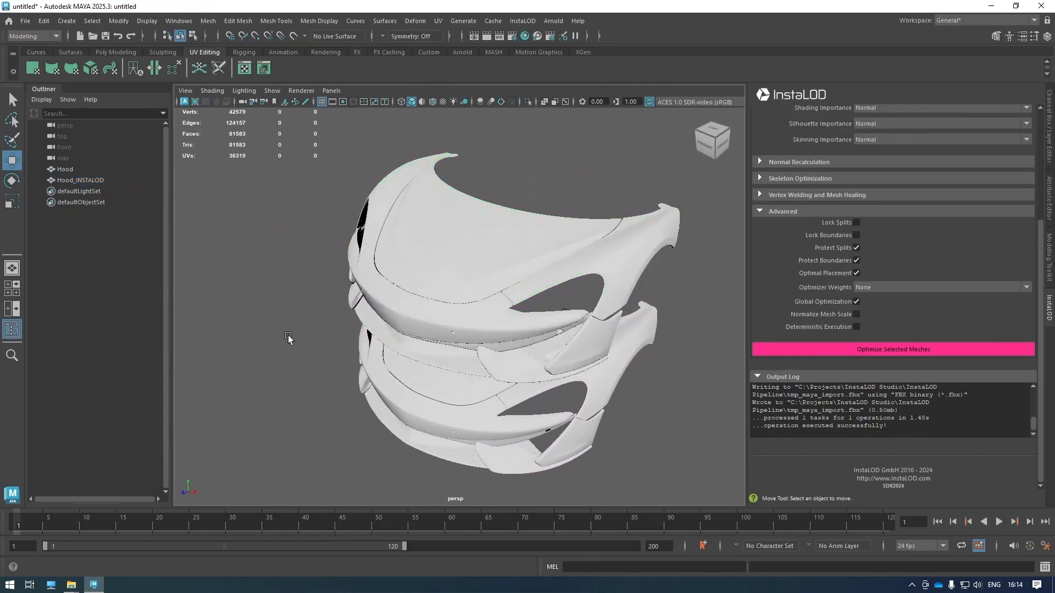
# - Delete the optimized hood mesh
pyautogui.keyDown('alt'); pyautogui.moveTo(372, 383); pyautogui.dragTo(513, 354); pyautogui.keyUp('alt')
pyautogui.click(537, 314)
pyautogui.press('Delete')
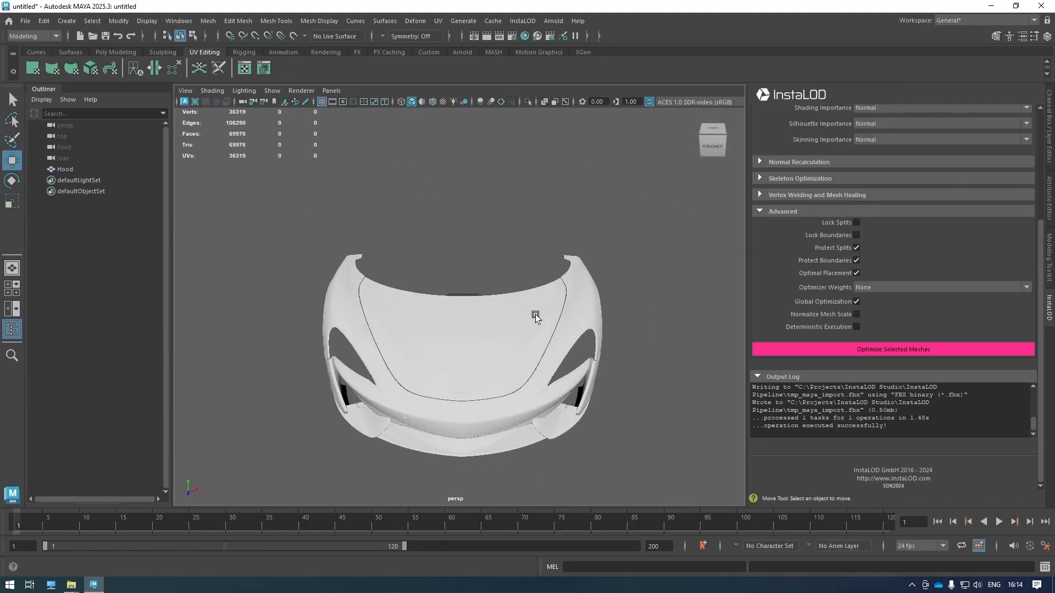
# - Optimize the original hood with a Maximum Deviation of 0.100 and move the resulting mesh up above it
pyautogui.click(535, 314)
pyautogui.keyDown('alt'); pyautogui.moveTo(719, 299); pyautogui.dragTo(765, 294); pyautogui.keyUp('alt')
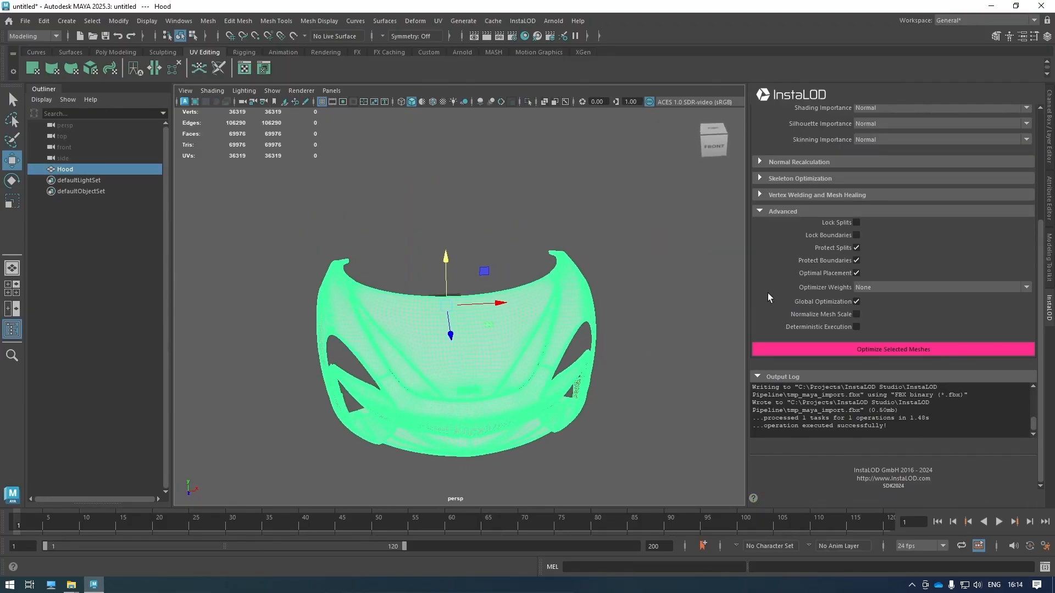
pyautogui.scroll(5, 765, 293)
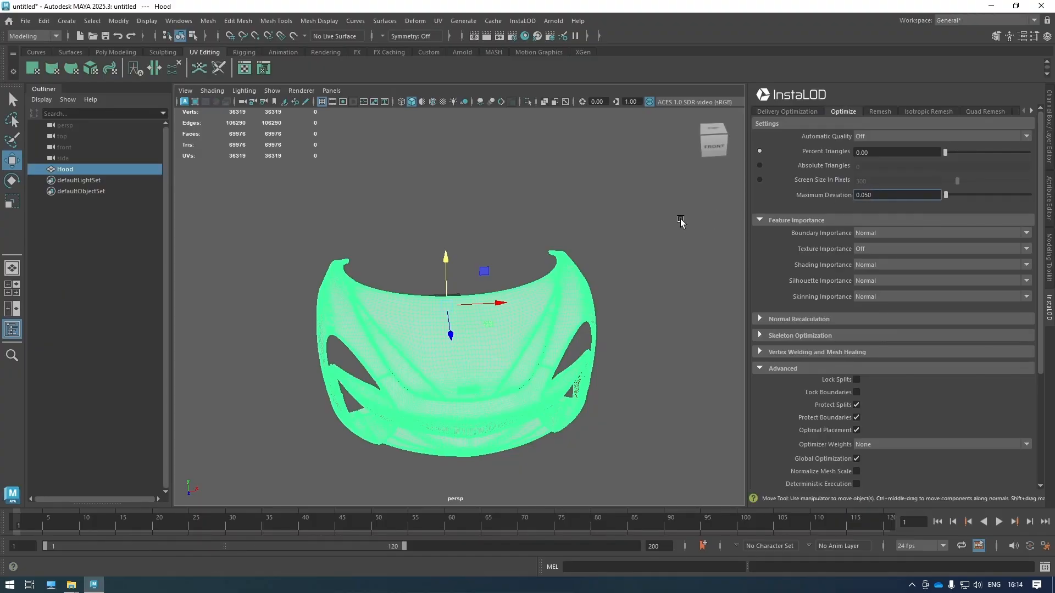
pyautogui.scroll(-5, 766, 259)
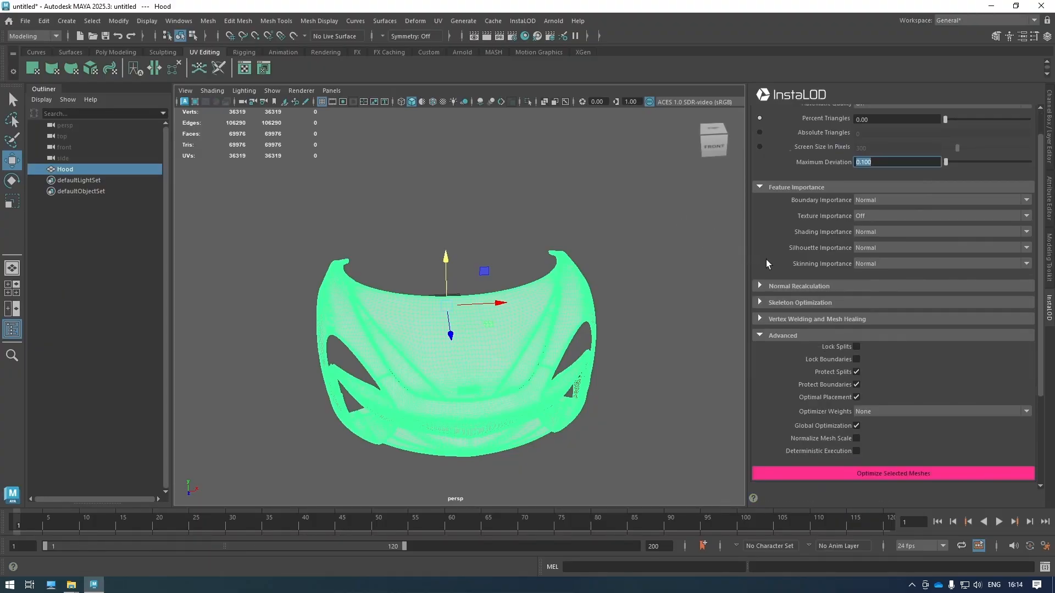
pyautogui.click(812, 349)
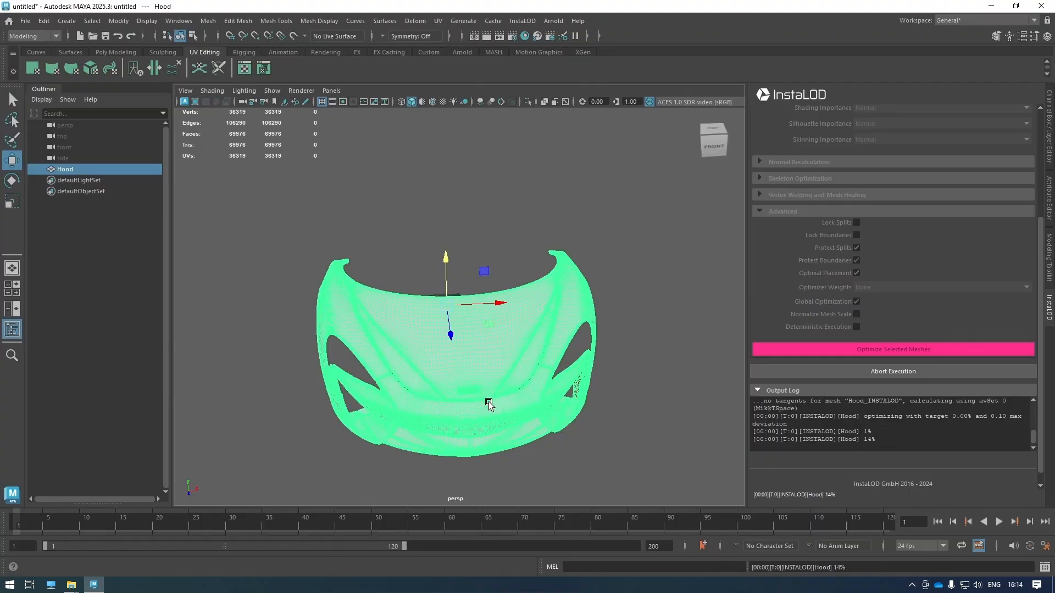
pyautogui.moveTo(450, 268); pyautogui.dragTo(447, 137)
# - Examine the more strongly reduced hood against the original, checking its wireframe, shading and silhouette
pyautogui.keyDown('alt'); pyautogui.moveTo(459, 370); pyautogui.dragTo(501, 370); pyautogui.keyUp('alt')
pyautogui.keyDown('alt'); pyautogui.moveTo(499, 373); pyautogui.dragTo(507, 428, button='middle'); pyautogui.keyUp('alt')
pyautogui.keyDown('alt'); pyautogui.moveTo(553, 385); pyautogui.dragTo(493, 386); pyautogui.keyUp('alt')
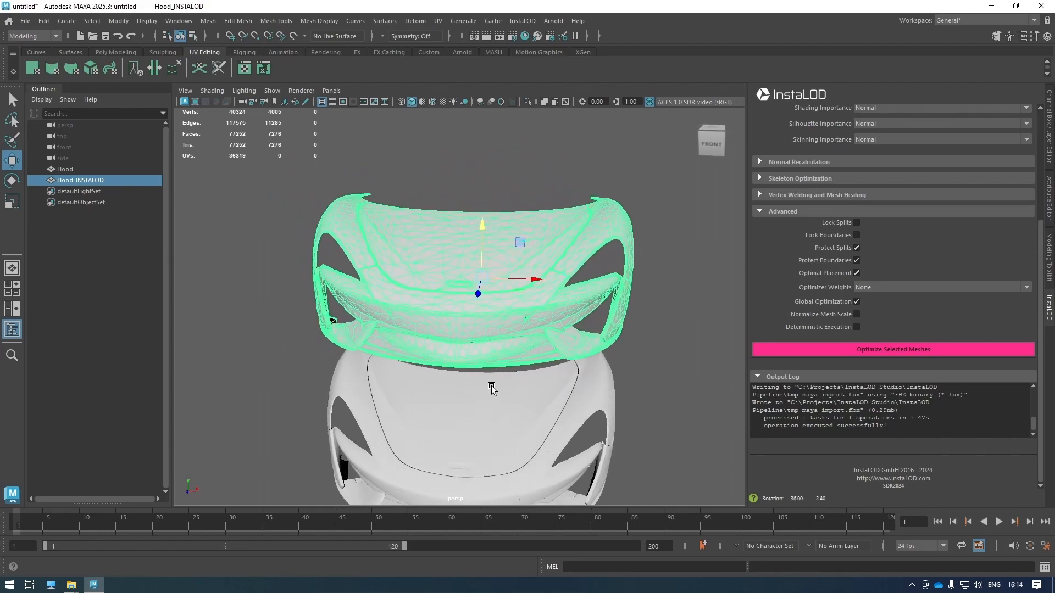
pyautogui.click(491, 410)
pyautogui.click(536, 302)
pyautogui.keyDown('alt'); pyautogui.moveTo(408, 354); pyautogui.dragTo(447, 348); pyautogui.keyUp('alt')
pyautogui.keyDown('alt'); pyautogui.moveTo(461, 354); pyautogui.dragTo(634, 189, button='right'); pyautogui.keyUp('alt')
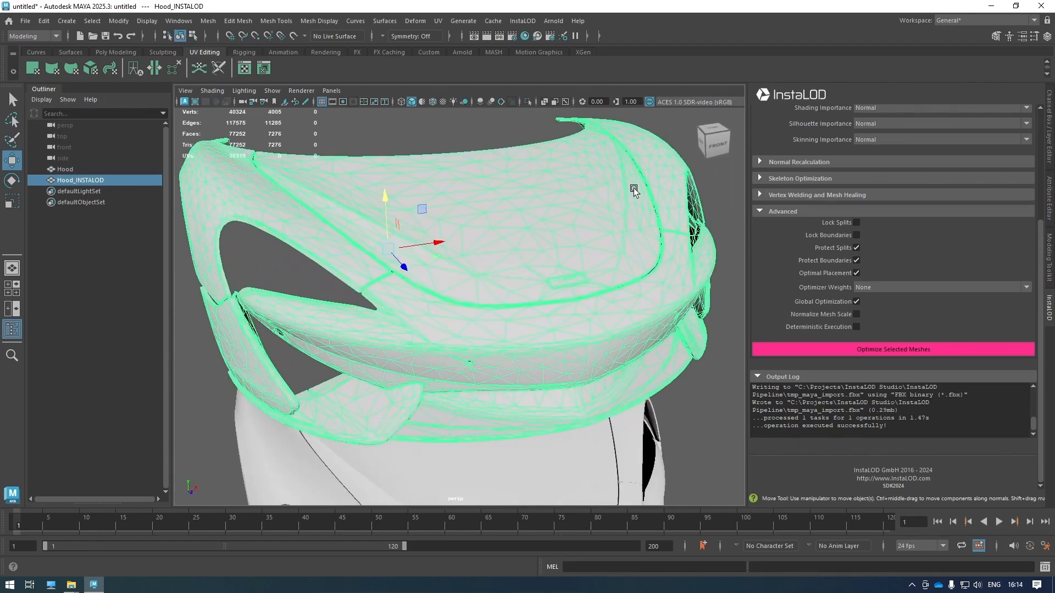
pyautogui.click(726, 203)
pyautogui.keyDown('alt'); pyautogui.moveTo(533, 248); pyautogui.dragTo(494, 261); pyautogui.keyUp('alt')
pyautogui.scroll(-5, 495, 262)
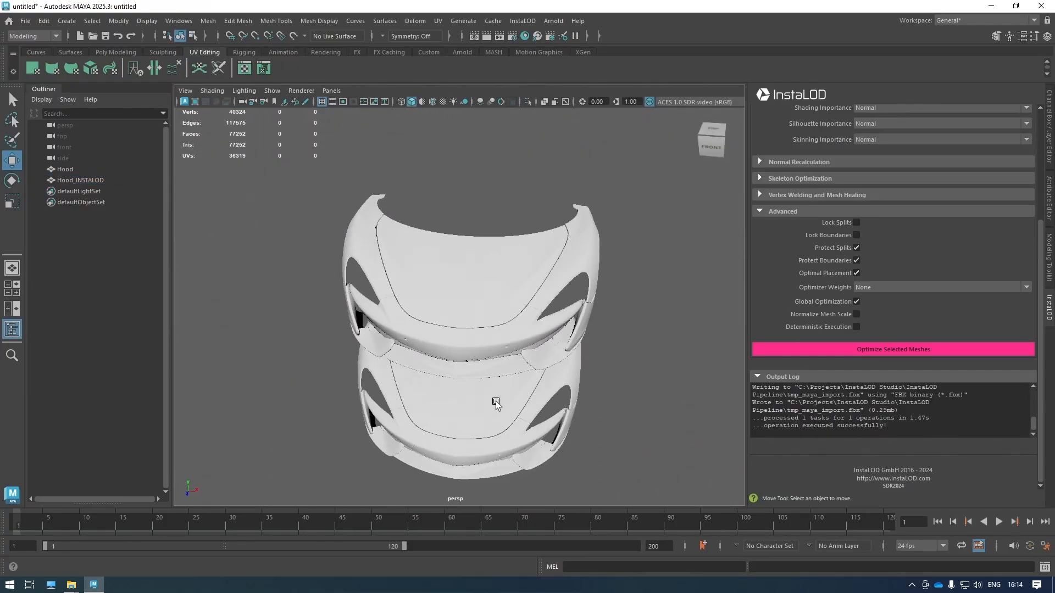
# - Hide the original hood and select the optimized hood mesh
pyautogui.click(496, 404)
pyautogui.hotkey('ctrl', 'h')
pyautogui.click(399, 302)
pyautogui.keyDown('alt'); pyautogui.moveTo(399, 300); pyautogui.dragTo(425, 322); pyautogui.keyUp('alt')
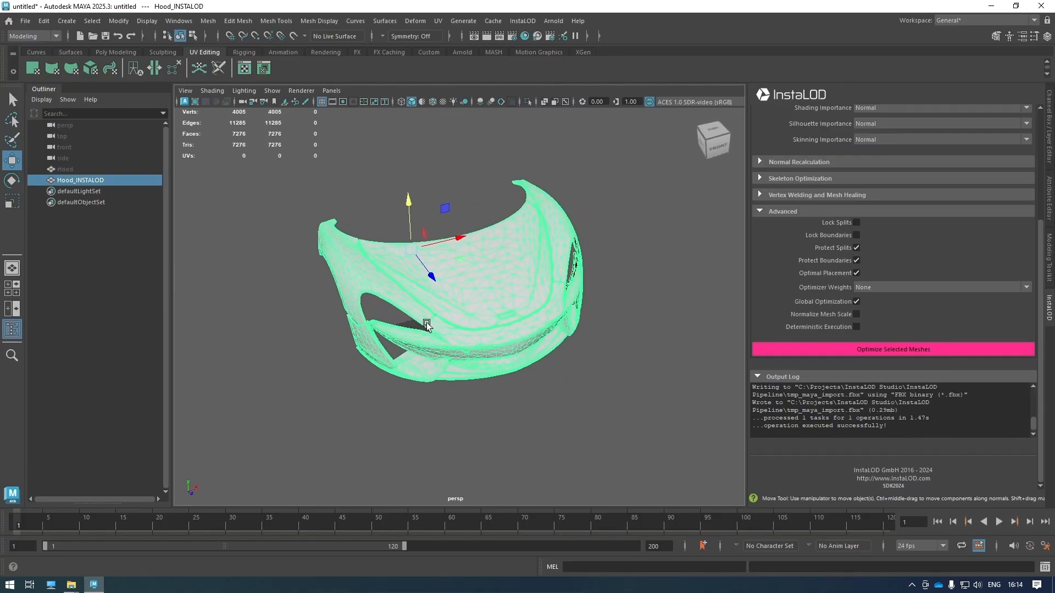
# - Assign a new Phong material to the optimized hood
pyautogui.keyDown('alt'); pyautogui.moveTo(424, 322); pyautogui.dragTo(481, 332, button='right'); pyautogui.keyUp('alt')
pyautogui.moveTo(508, 263); pyautogui.dragTo(585, 566, button='right')
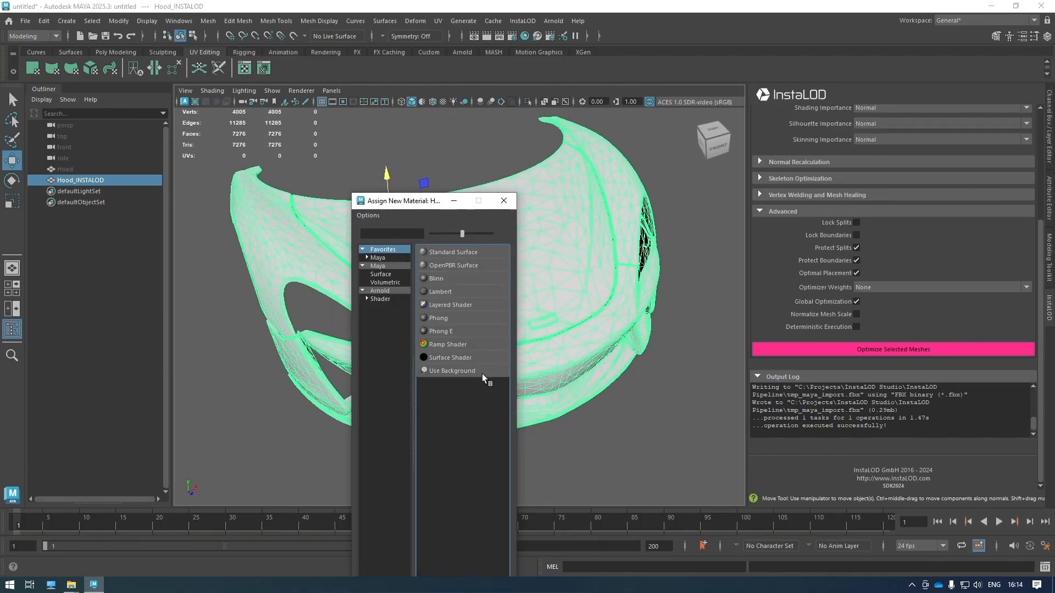
pyautogui.click(438, 318)
pyautogui.keyDown('alt'); pyautogui.moveTo(614, 324); pyautogui.dragTo(652, 338); pyautogui.keyUp('alt')
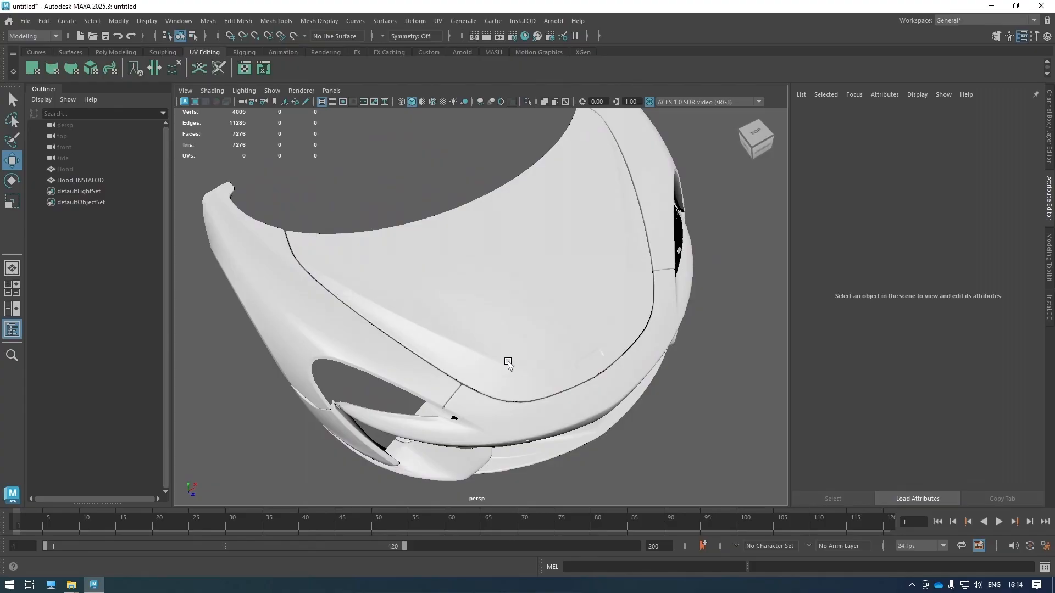
pyautogui.keyDown('alt'); pyautogui.moveTo(542, 348); pyautogui.dragTo(476, 242); pyautogui.keyUp('alt')
# - Inspect the optimized hood's UVs in the UV Editor
pyautogui.click(476, 242)
pyautogui.click(246, 69)
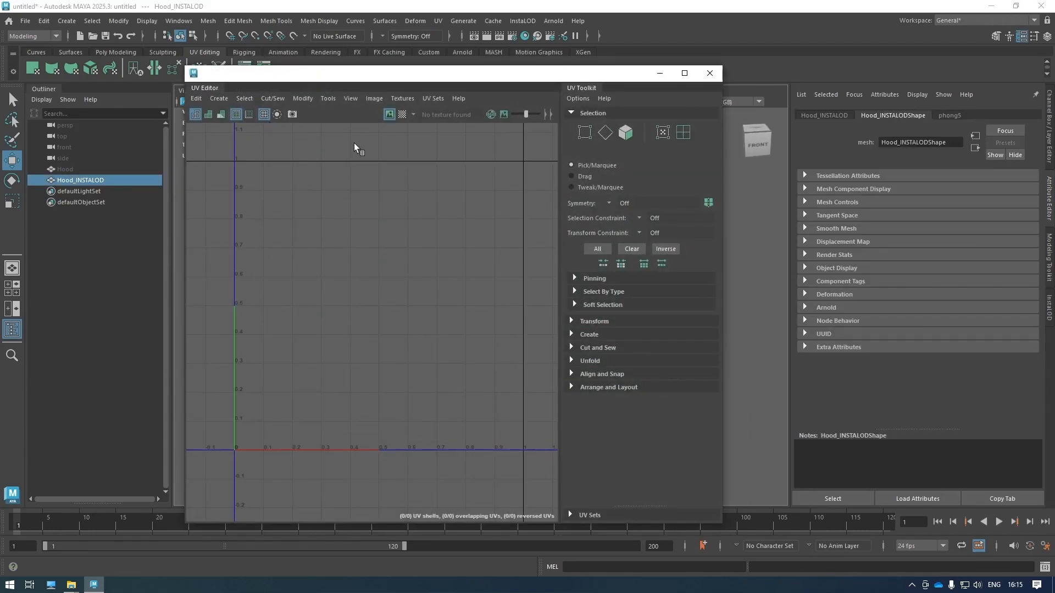
pyautogui.scroll(-3, 403, 231)
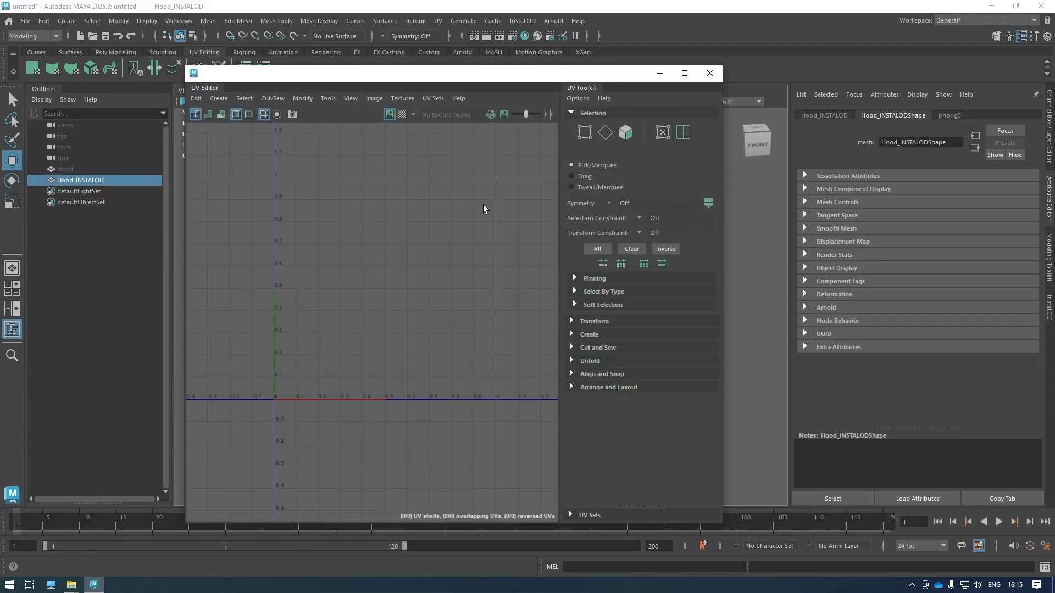
# - Unwrap the optimized hood with InstaLOD's UV tool using the Hard Surface Axial strategy
pyautogui.click(1050, 309)
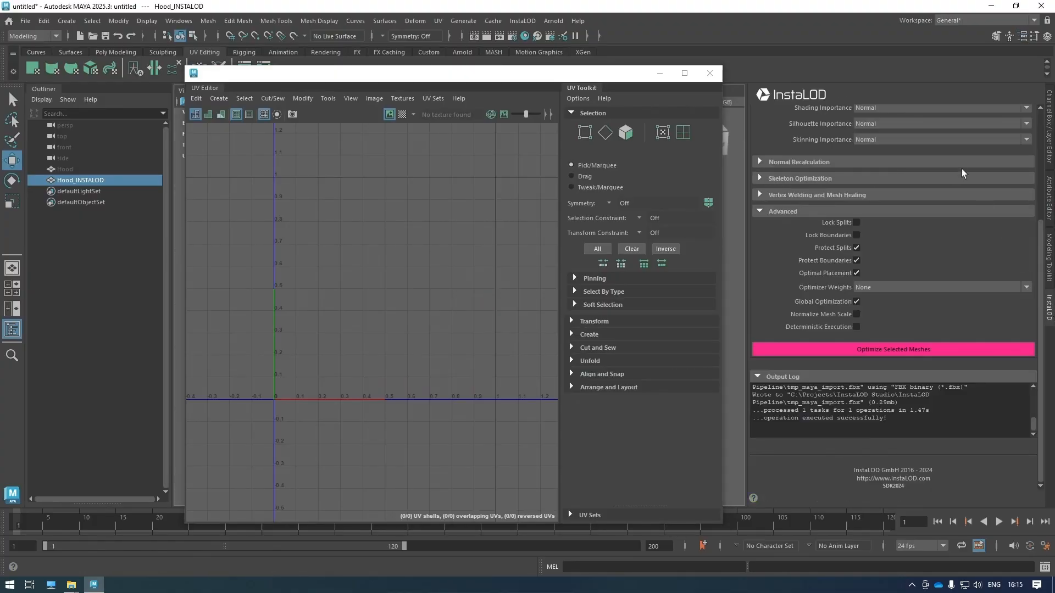
pyautogui.scroll(5, 777, 130)
pyautogui.scroll(-4, 910, 111)
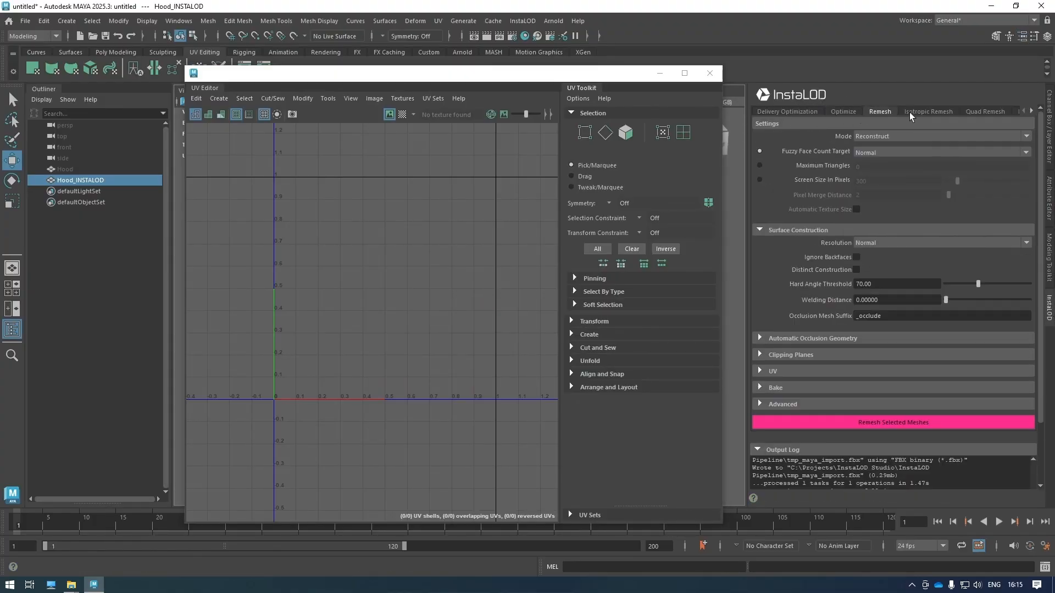
pyautogui.scroll(-6, 910, 111)
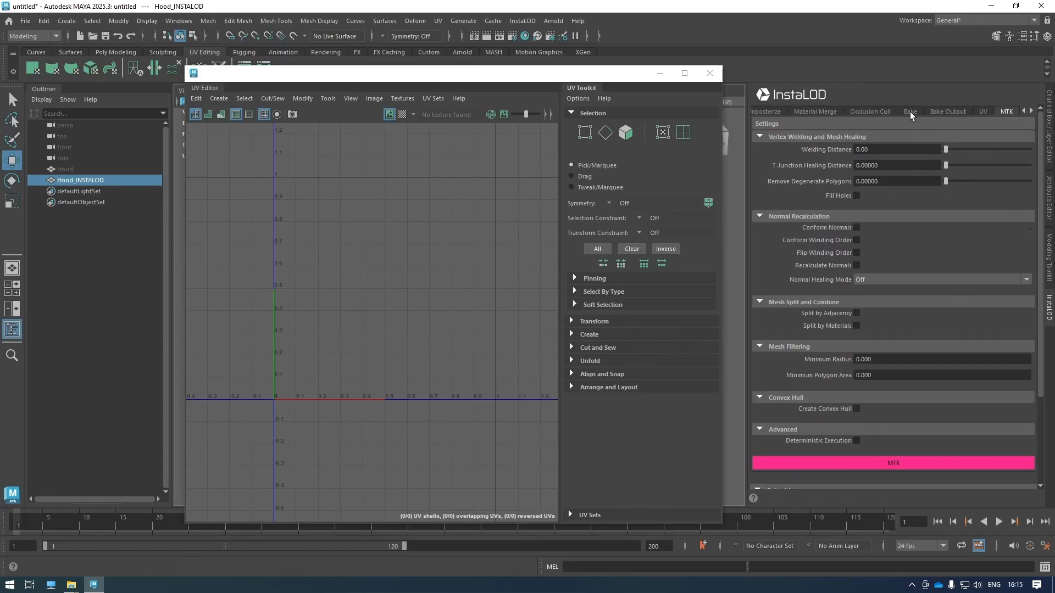
pyautogui.click(981, 109)
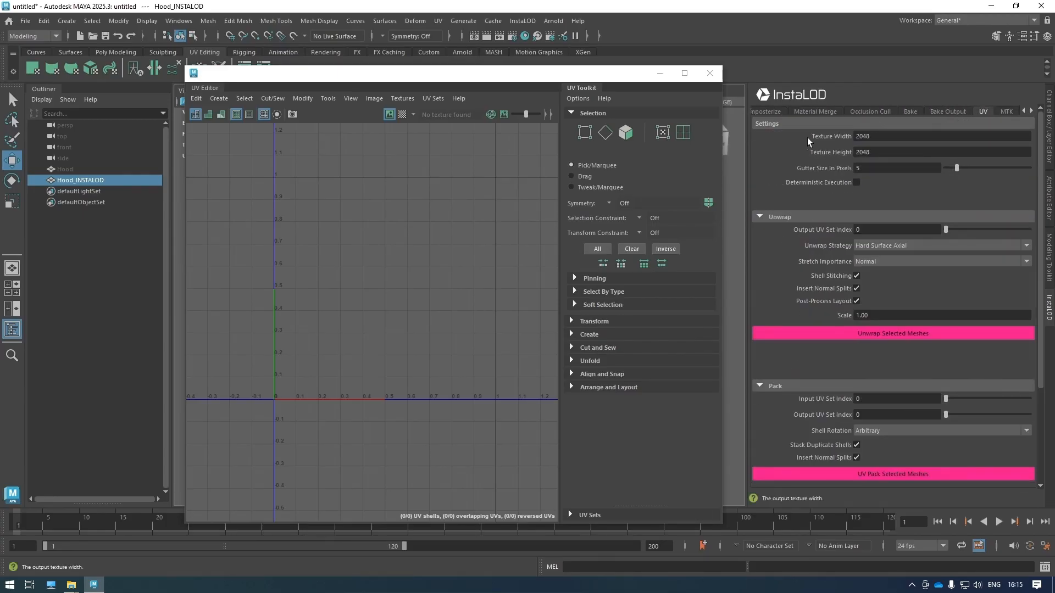
pyautogui.click(885, 246)
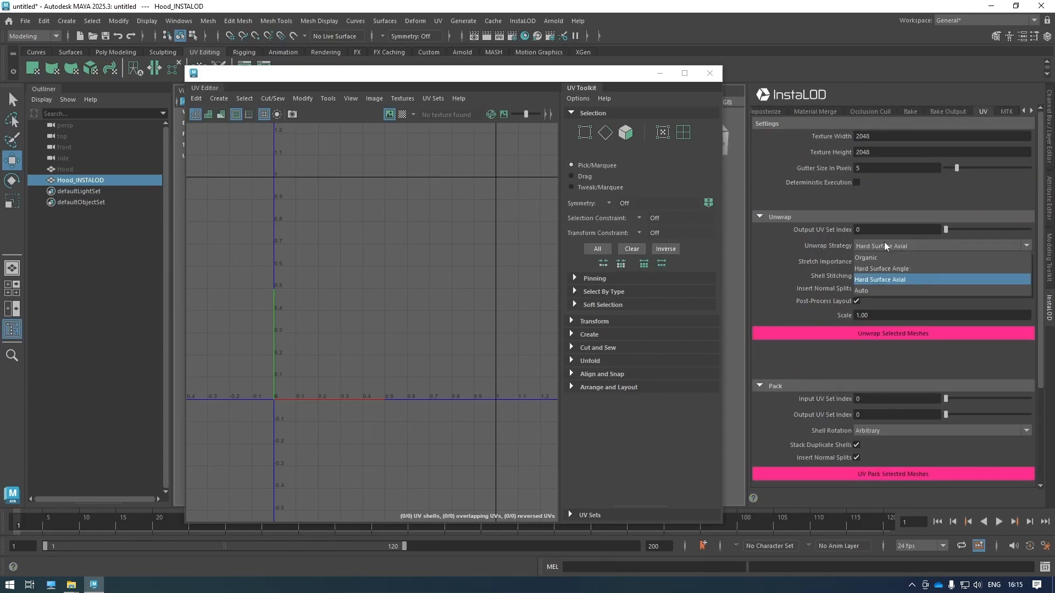
pyautogui.click(891, 278)
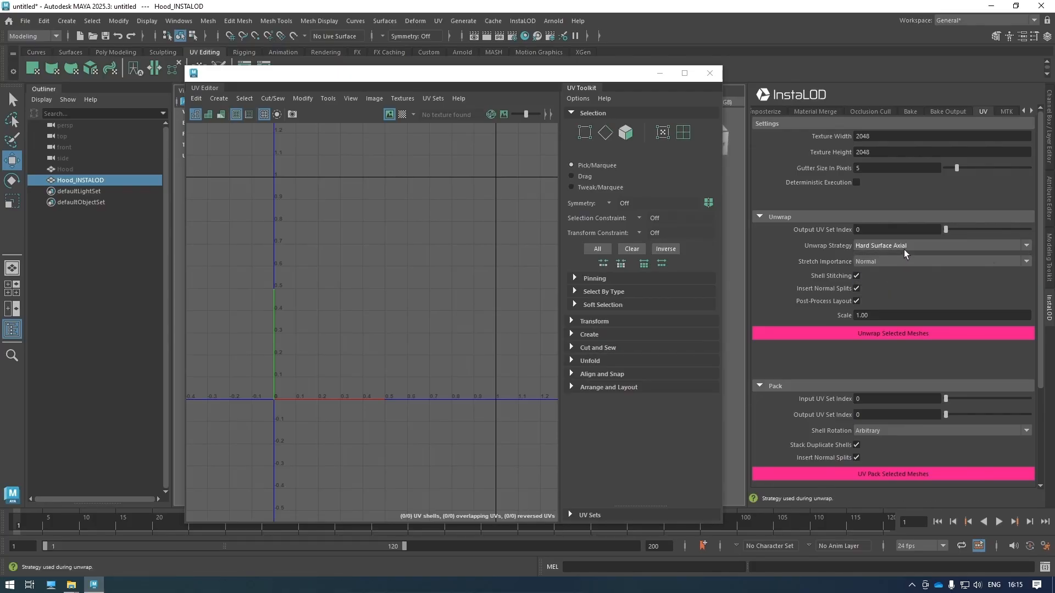
pyautogui.click(805, 333)
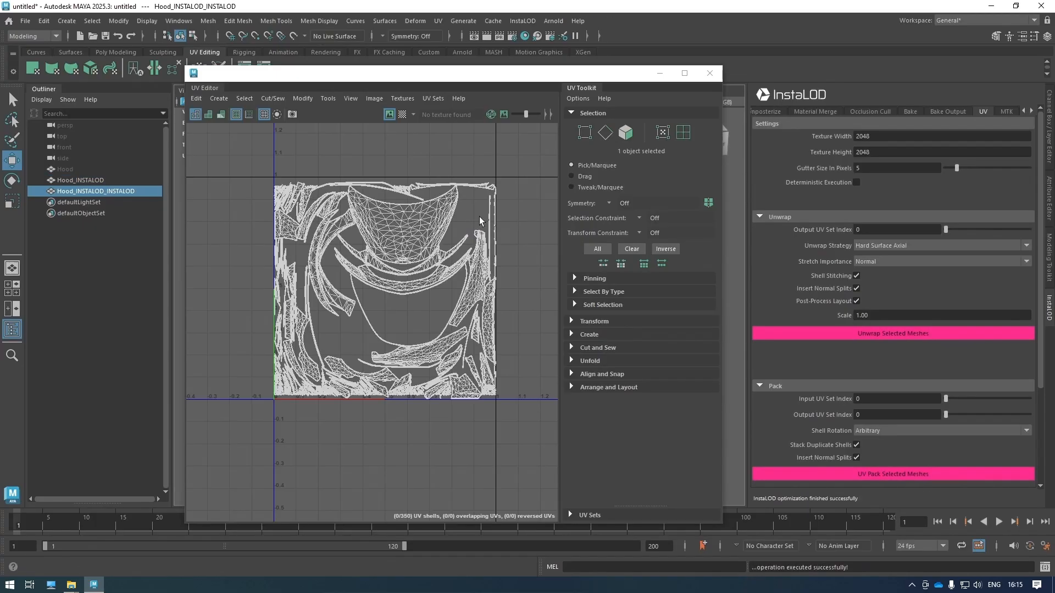
# - Examine the new UV layout beside the model, close the UV Editor and review the unwrapped hood from several angles
pyautogui.moveTo(593, 79); pyautogui.dragTo(921, 76)
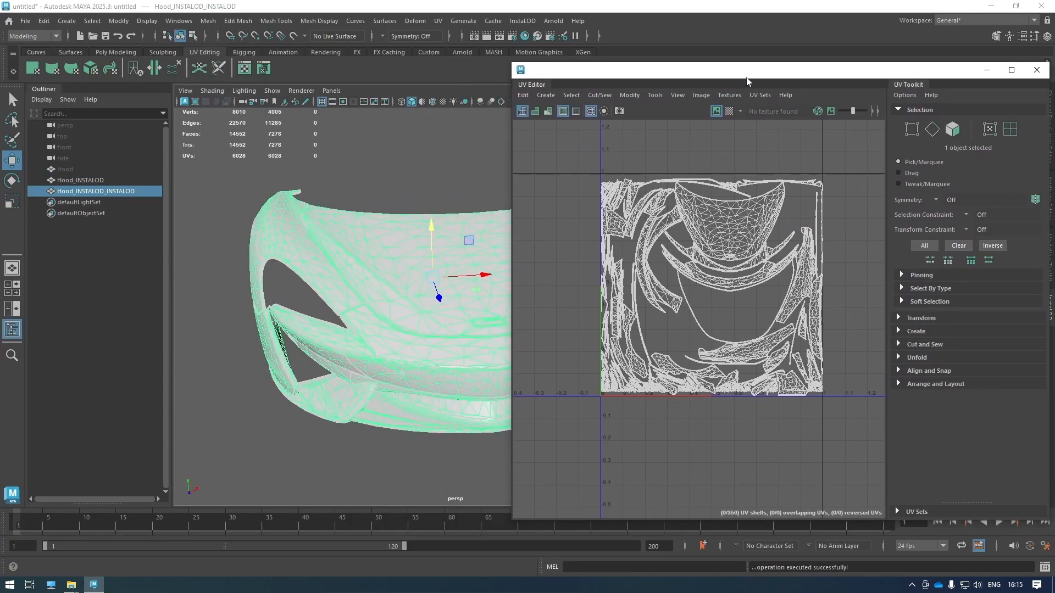
pyautogui.moveTo(738, 72); pyautogui.dragTo(357, 131)
pyautogui.click(655, 130)
pyautogui.moveTo(472, 323)
pyautogui.keyDown('alt'); pyautogui.mouseDown()
pyautogui.moveTo(522, 323)
pyautogui.moveTo(489, 332)
pyautogui.mouseUp(); pyautogui.keyUp('alt')
pyautogui.click(466, 348)
pyautogui.click(594, 436)
pyautogui.keyDown('alt'); pyautogui.moveTo(593, 436); pyautogui.dragTo(561, 345); pyautogui.keyUp('alt')
pyautogui.click(561, 345)
pyautogui.keyDown('alt'); pyautogui.moveTo(377, 370); pyautogui.dragTo(493, 417); pyautogui.keyUp('alt')
pyautogui.click(639, 434)
pyautogui.moveTo(639, 430)
pyautogui.keyDown('alt'); pyautogui.mouseDown()
pyautogui.moveTo(592, 427)
pyautogui.moveTo(626, 422)
pyautogui.mouseUp(); pyautogui.keyUp('alt')
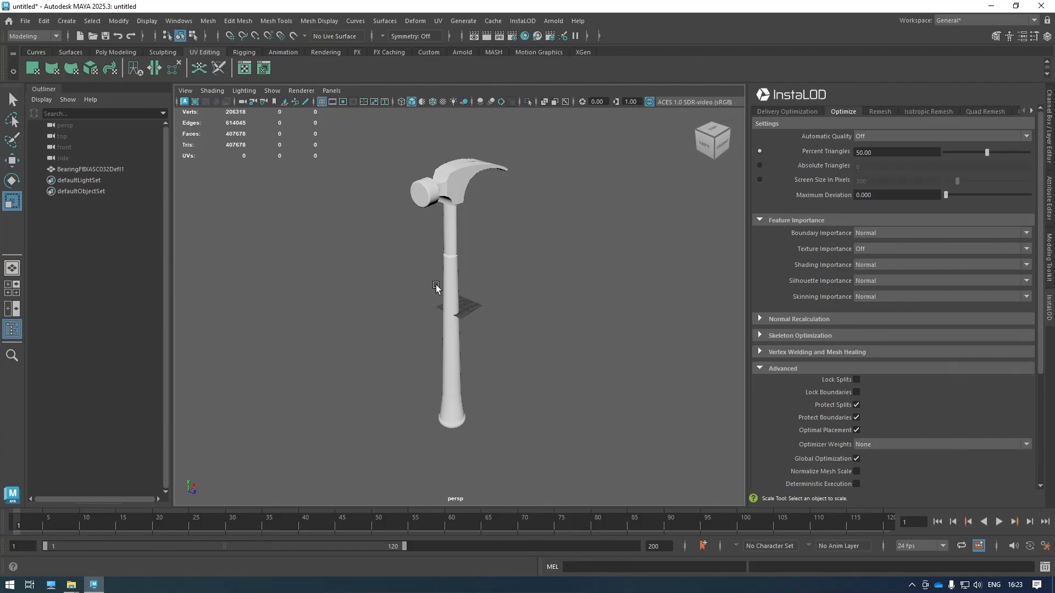
# - Examine the hammer head's shading and dense triangle layout up close, with the mesh selected and unselected
pyautogui.scroll(10, 463, 175)
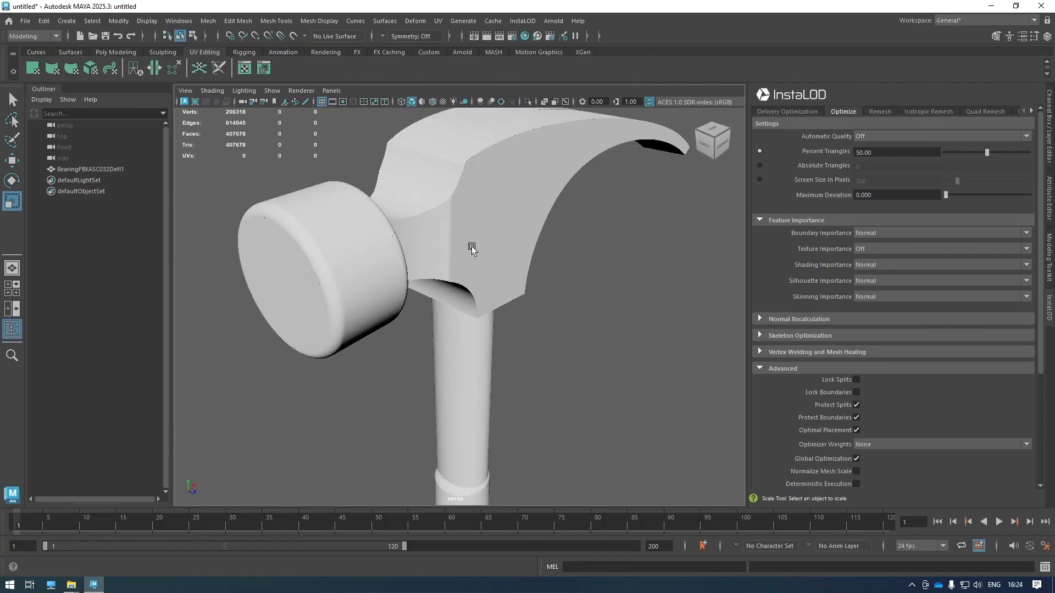
pyautogui.scroll(3, 471, 245)
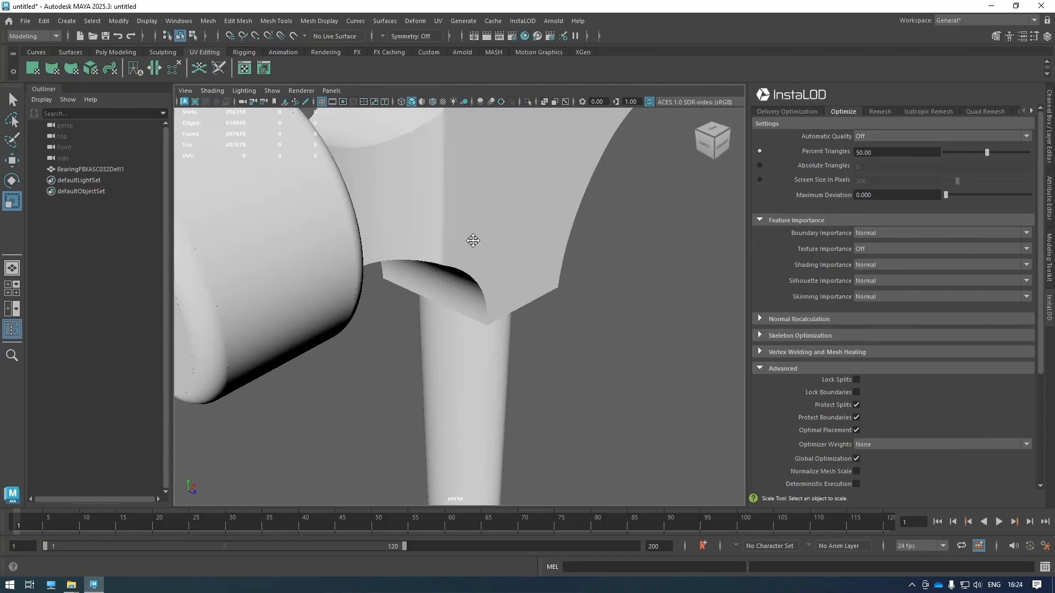
pyautogui.keyDown('alt'); pyautogui.moveTo(473, 243); pyautogui.dragTo(467, 262, button='middle'); pyautogui.keyUp('alt')
pyautogui.scroll(-3, 467, 262)
pyautogui.click(467, 262)
pyautogui.keyDown('alt'); pyautogui.moveTo(599, 279); pyautogui.dragTo(569, 292); pyautogui.keyUp('alt')
pyautogui.scroll(3, 411, 238)
pyautogui.keyDown('alt'); pyautogui.moveTo(377, 265); pyautogui.dragTo(423, 276); pyautogui.keyUp('alt')
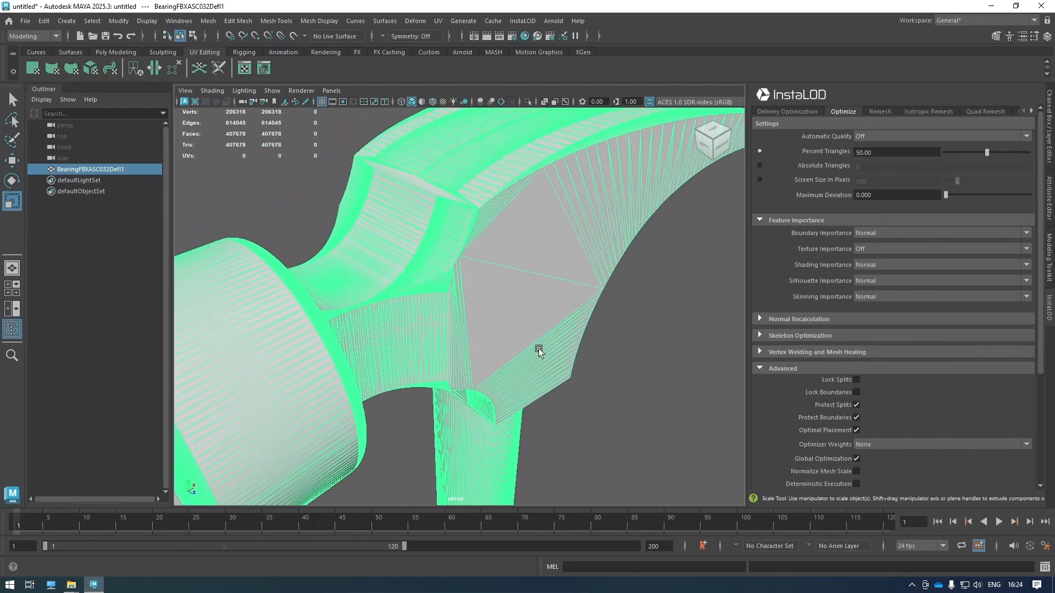
pyautogui.click(619, 363)
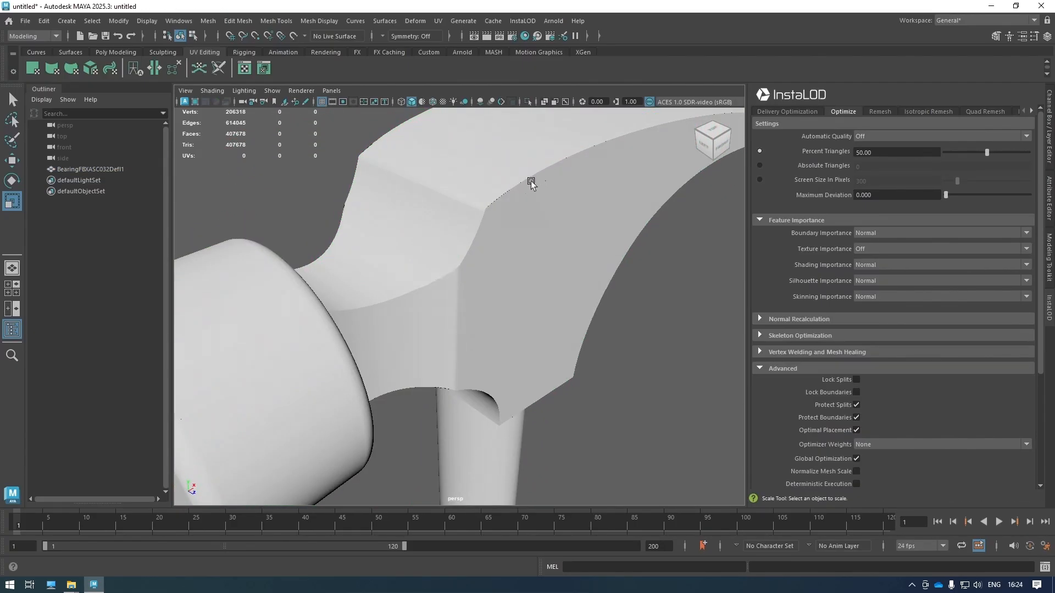
pyautogui.scroll(2, 436, 288)
pyautogui.scroll(-2, 426, 265)
pyautogui.scroll(3, 465, 272)
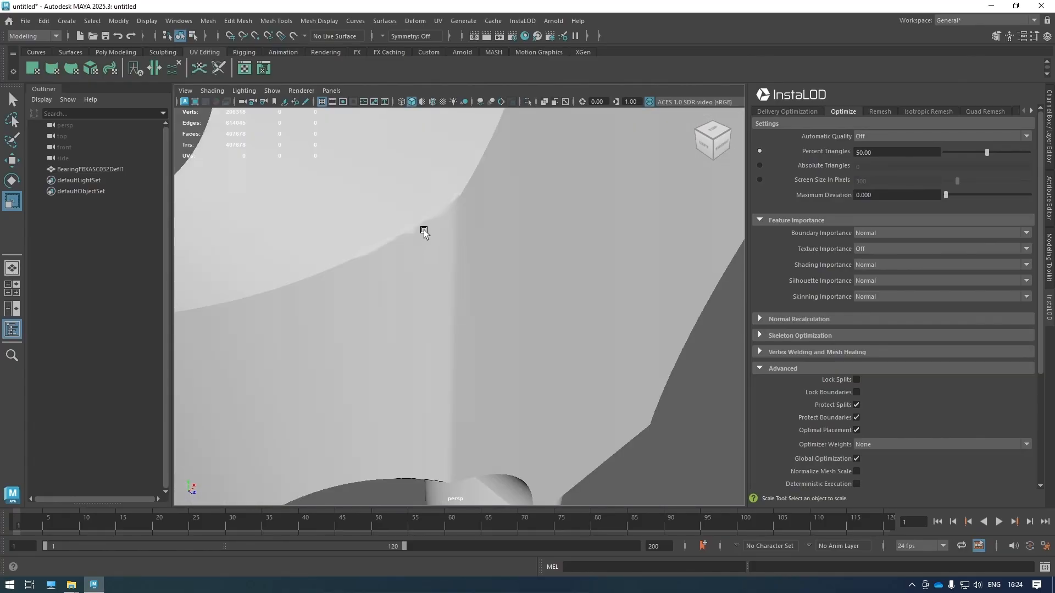
pyautogui.scroll(-7, 424, 255)
pyautogui.keyDown('alt'); pyautogui.moveTo(524, 379); pyautogui.dragTo(533, 338); pyautogui.keyUp('alt')
pyautogui.scroll(-2, 532, 348)
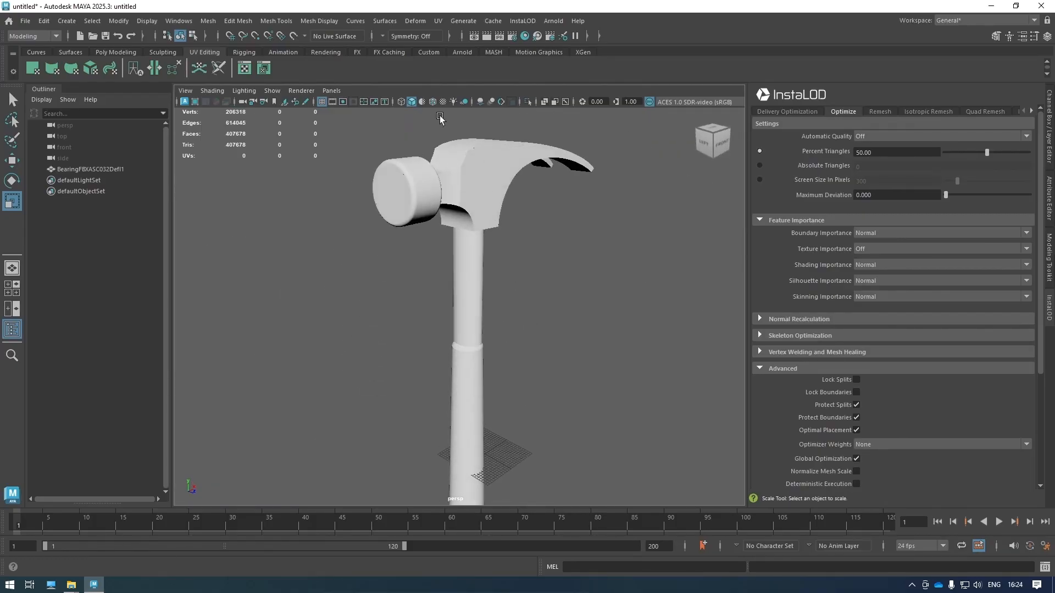
# - Display the wireframe over the shaded hammer, examine its topology from the head to the handle's end, and turn the overlay off
pyautogui.click(445, 151)
pyautogui.scroll(5, 494, 263)
pyautogui.keyDown('alt'); pyautogui.moveTo(508, 247); pyautogui.dragTo(476, 308, button='middle'); pyautogui.keyUp('alt')
pyautogui.keyDown('alt'); pyautogui.moveTo(476, 308); pyautogui.dragTo(505, 275); pyautogui.keyUp('alt')
pyautogui.keyDown('alt'); pyautogui.moveTo(504, 275); pyautogui.dragTo(495, 316, button='middle'); pyautogui.keyUp('alt')
pyautogui.keyDown('alt'); pyautogui.moveTo(495, 316); pyautogui.dragTo(481, 350); pyautogui.keyUp('alt')
pyautogui.keyDown('alt'); pyautogui.moveTo(482, 383); pyautogui.dragTo(491, 263, button='middle'); pyautogui.keyUp('alt')
pyautogui.keyDown('alt'); pyautogui.moveTo(484, 373); pyautogui.dragTo(494, 244, button='middle'); pyautogui.keyUp('alt')
pyautogui.keyDown('alt'); pyautogui.moveTo(489, 400); pyautogui.dragTo(476, 317, button='middle'); pyautogui.keyUp('alt')
pyautogui.keyDown('alt'); pyautogui.moveTo(476, 316); pyautogui.dragTo(489, 284); pyautogui.keyUp('alt')
pyautogui.scroll(-5, 486, 269)
pyautogui.keyDown('alt'); pyautogui.moveTo(489, 284); pyautogui.dragTo(490, 283, button='middle'); pyautogui.keyUp('alt')
pyautogui.keyDown('alt'); pyautogui.moveTo(490, 284); pyautogui.dragTo(495, 198); pyautogui.keyUp('alt')
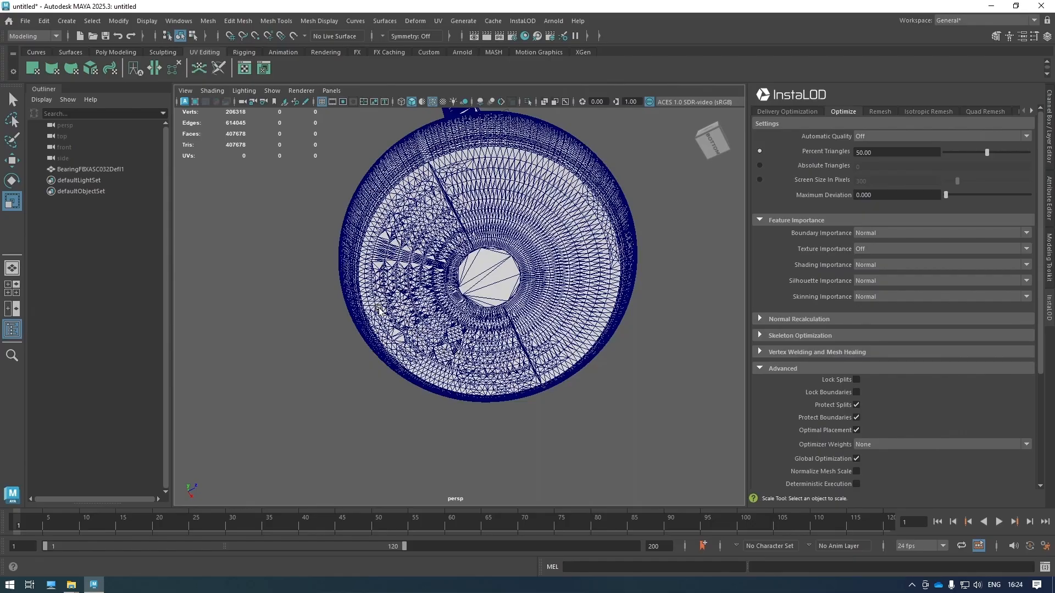
pyautogui.keyDown('alt'); pyautogui.moveTo(436, 297); pyautogui.dragTo(442, 139); pyautogui.keyUp('alt')
pyautogui.click(433, 101)
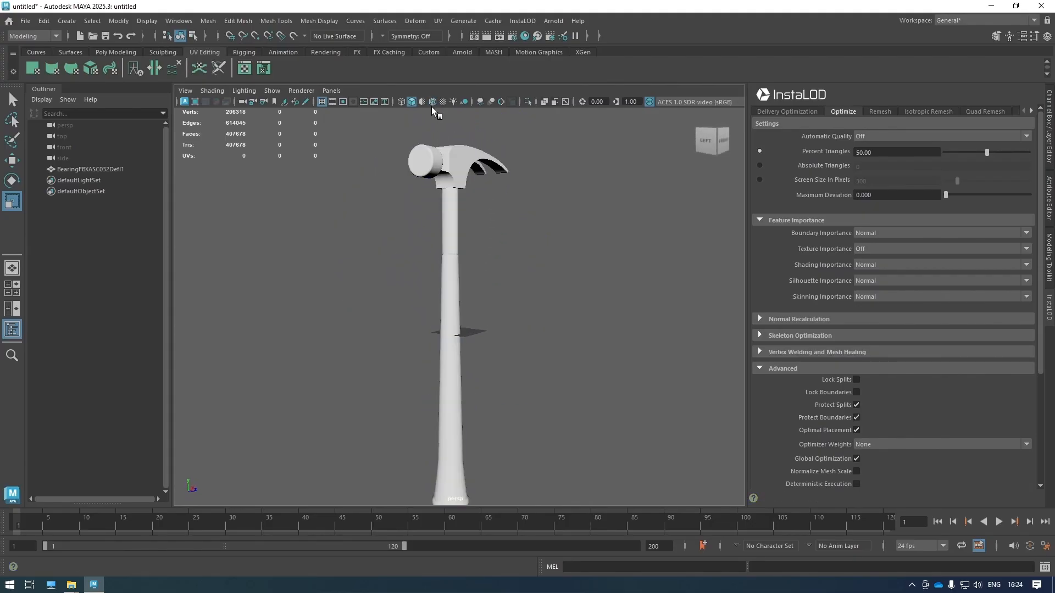
# - Select the hammer and set its optimization to 0 percent triangles with a maximum deviation of 0.05
pyautogui.scroll(3, 485, 320)
pyautogui.click(463, 204)
pyautogui.keyDown('alt'); pyautogui.moveTo(462, 203); pyautogui.dragTo(495, 299, button='middle'); pyautogui.keyUp('alt')
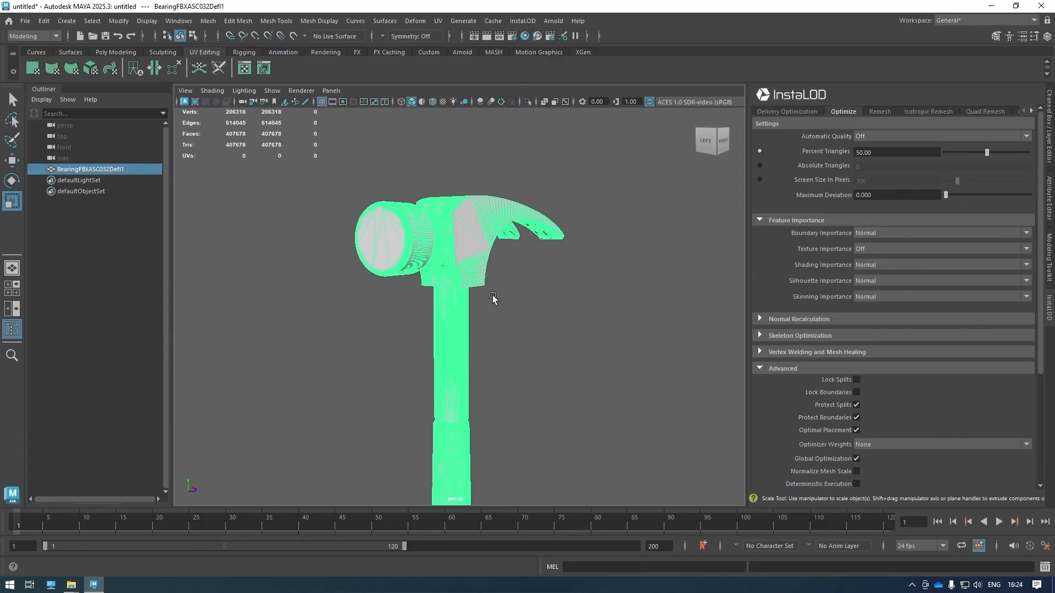
pyautogui.press('f')
pyautogui.moveTo(502, 266)
pyautogui.keyDown('alt'); pyautogui.mouseDown()
pyautogui.moveTo(511, 244)
pyautogui.moveTo(512, 254)
pyautogui.mouseUp(); pyautogui.keyUp('alt')
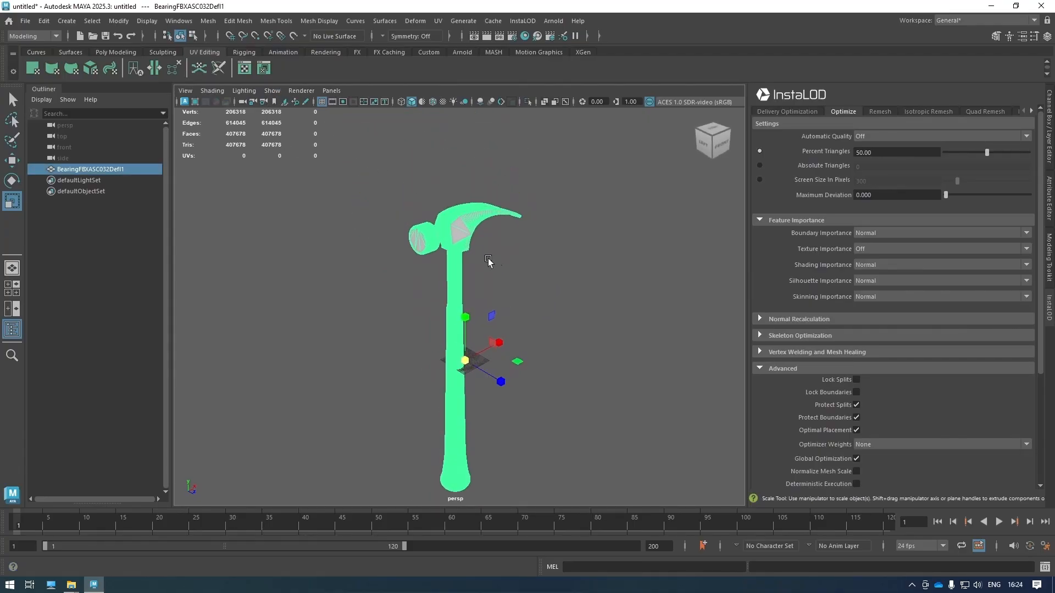
pyautogui.moveTo(889, 150); pyautogui.dragTo(813, 150)
pyautogui.write('0')
pyautogui.press('Return')
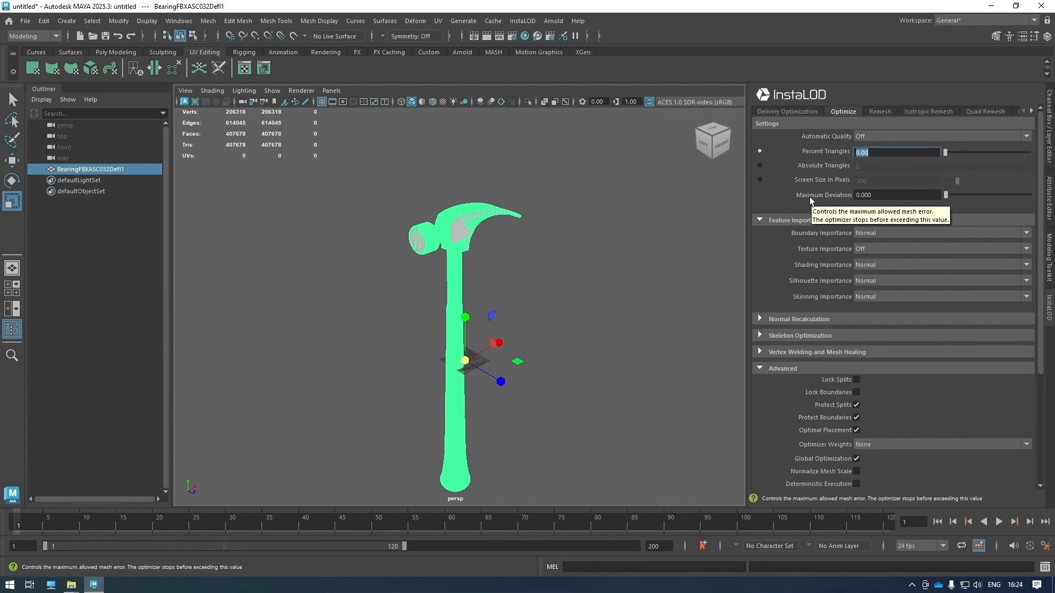
pyautogui.press('Tab')
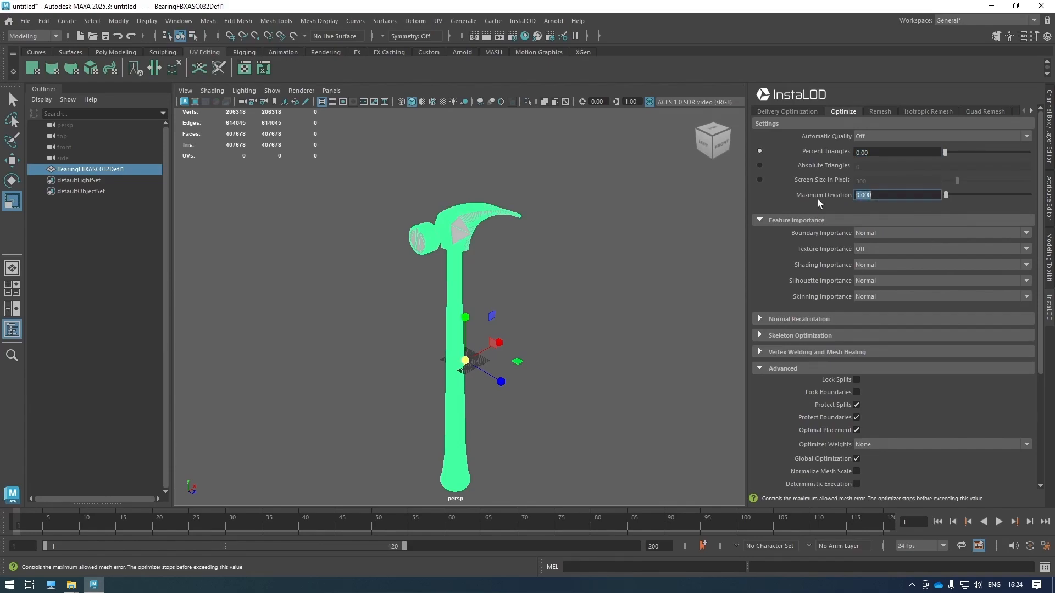
pyautogui.write('0.05')
pyautogui.press('Return')
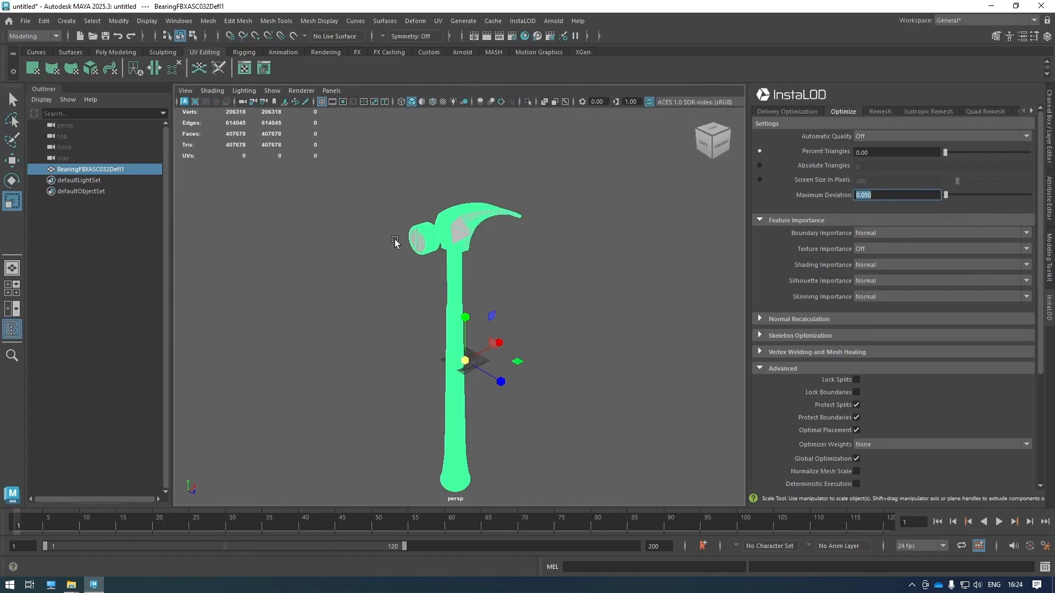
# - Check the hammer for existing UVs in the UV Editor, and run the InstaLOD optimization on the selected mesh
pyautogui.click(244, 68)
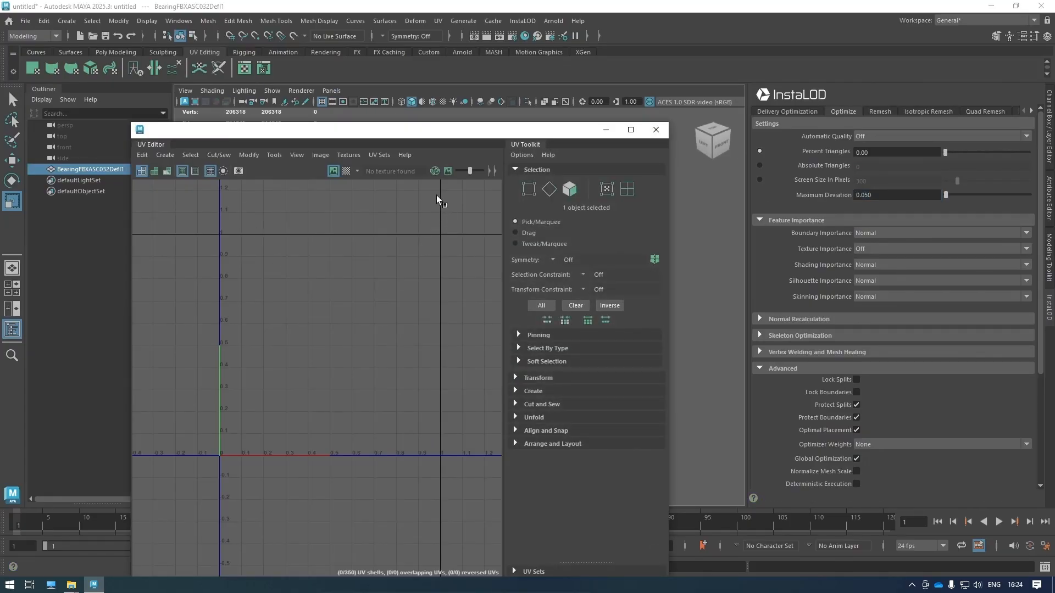
pyautogui.click(656, 129)
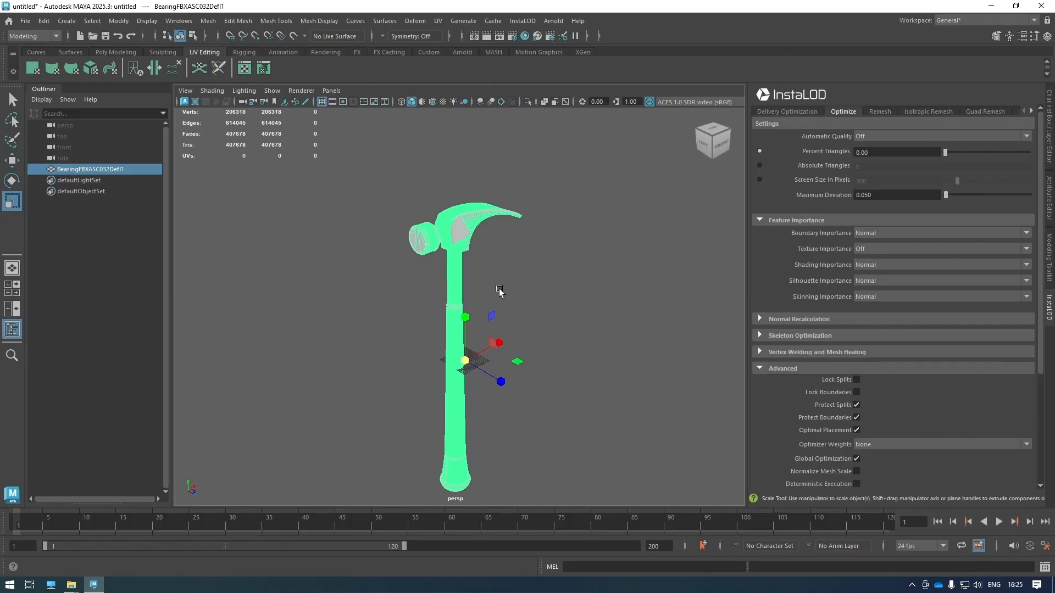
pyautogui.keyDown('alt'); pyautogui.moveTo(499, 289); pyautogui.dragTo(512, 287); pyautogui.keyUp('alt')
pyautogui.scroll(-1, 773, 369)
pyautogui.scroll(-4, 772, 369)
pyautogui.click(849, 348)
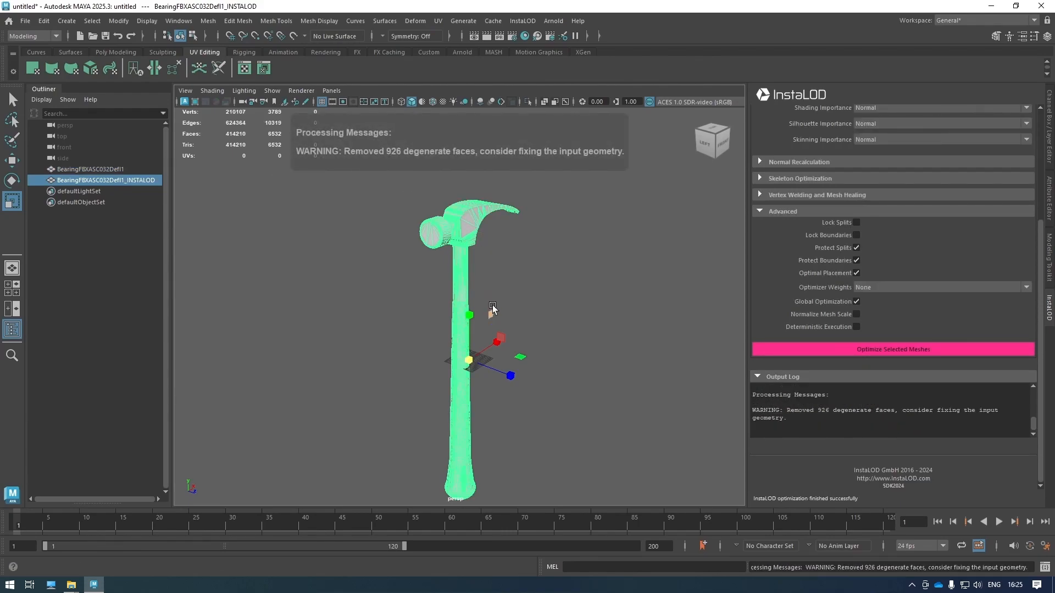
pyautogui.scroll(2, 492, 267)
pyautogui.scroll(1, 826, 404)
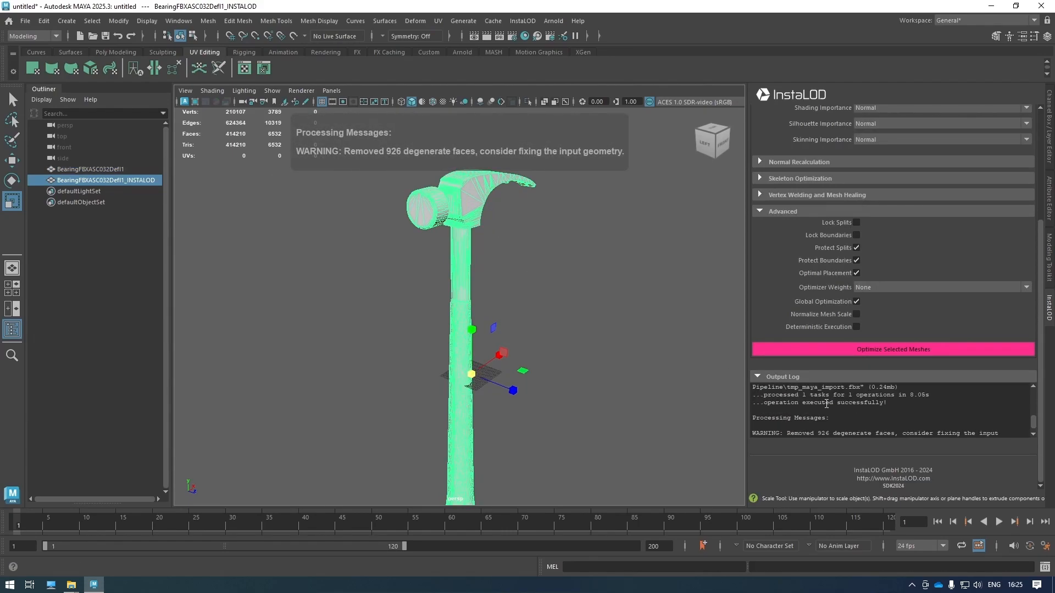
pyautogui.scroll(-2, 826, 404)
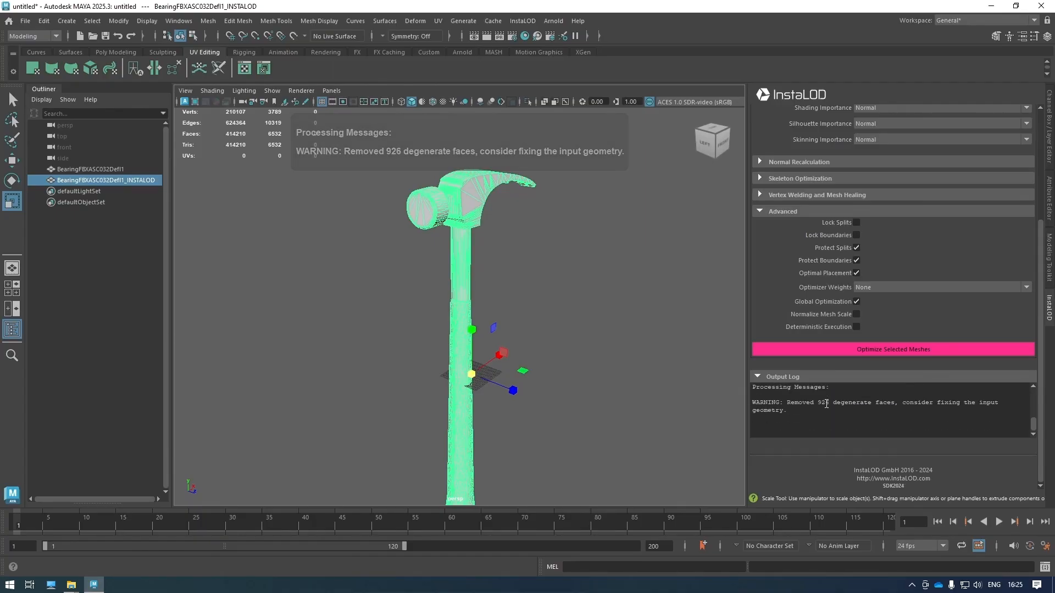
# - Move the optimized hammer sideways so it stands beside the original
pyautogui.keyDown('alt'); pyautogui.moveTo(535, 279); pyautogui.dragTo(536, 320, button='middle'); pyautogui.keyUp('alt')
pyautogui.press('w')
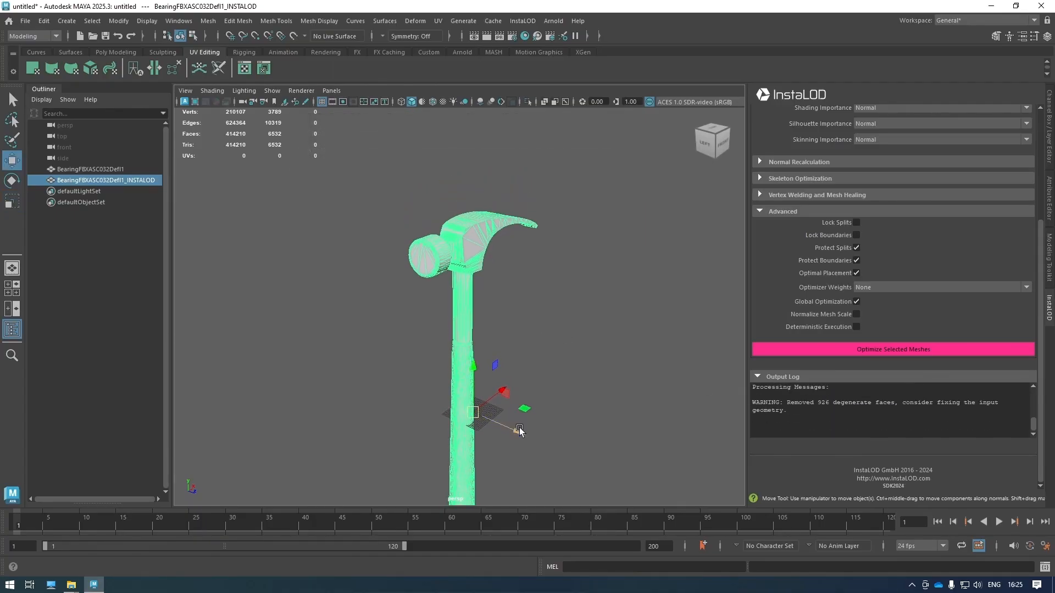
pyautogui.moveTo(505, 434); pyautogui.dragTo(561, 333)
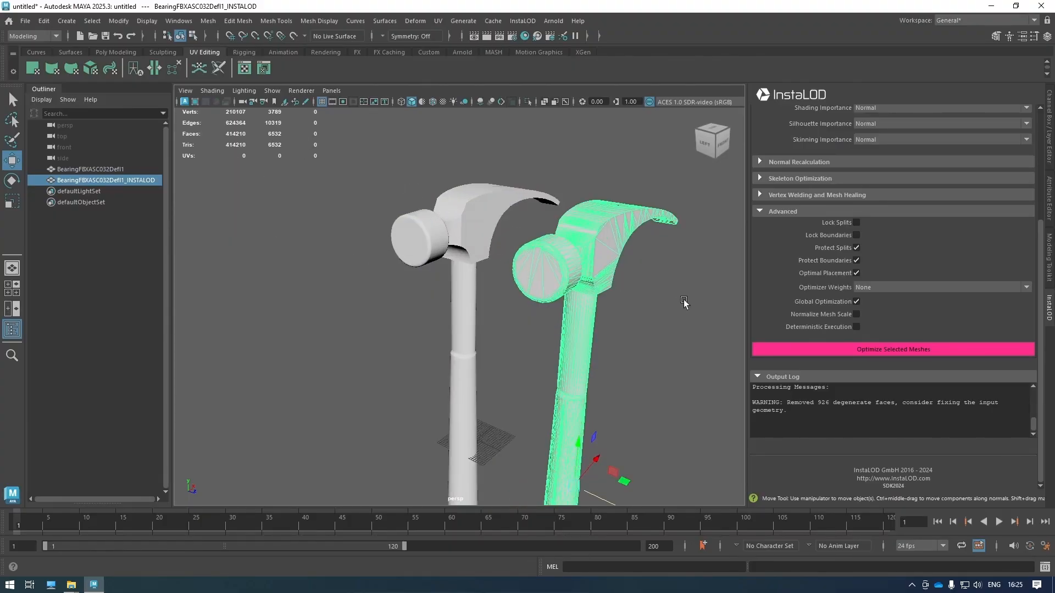
pyautogui.keyDown('alt'); pyautogui.moveTo(678, 305); pyautogui.dragTo(652, 314); pyautogui.keyUp('alt')
pyautogui.click(630, 319)
# - Examine the optimized hammer's head for gaps along its rim and edges, and check the surface shading up close
pyautogui.keyDown('alt'); pyautogui.moveTo(581, 320); pyautogui.dragTo(604, 319); pyautogui.keyUp('alt')
pyautogui.scroll(4, 551, 254)
pyautogui.keyDown('alt'); pyautogui.moveTo(616, 235); pyautogui.dragTo(568, 250, button='middle'); pyautogui.keyUp('alt')
pyautogui.scroll(3, 568, 250)
pyautogui.keyDown('alt'); pyautogui.moveTo(568, 251); pyautogui.dragTo(529, 270); pyautogui.keyUp('alt')
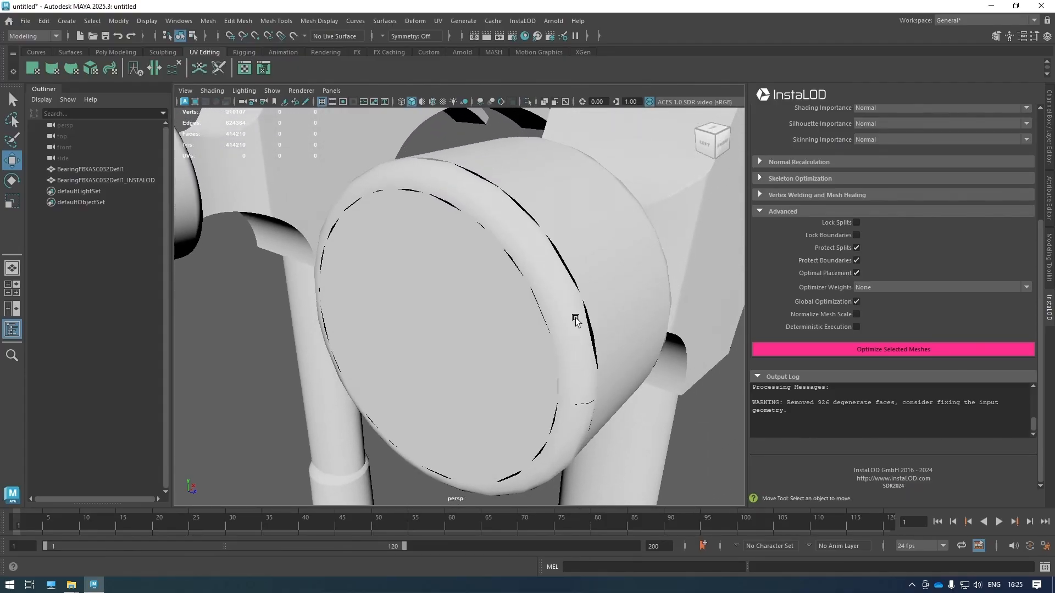
pyautogui.moveTo(574, 305)
pyautogui.keyDown('alt'); pyautogui.mouseDown()
pyautogui.moveTo(557, 302)
pyautogui.moveTo(584, 299)
pyautogui.mouseUp(); pyautogui.keyUp('alt')
pyautogui.scroll(-5, 572, 305)
pyautogui.click(559, 306)
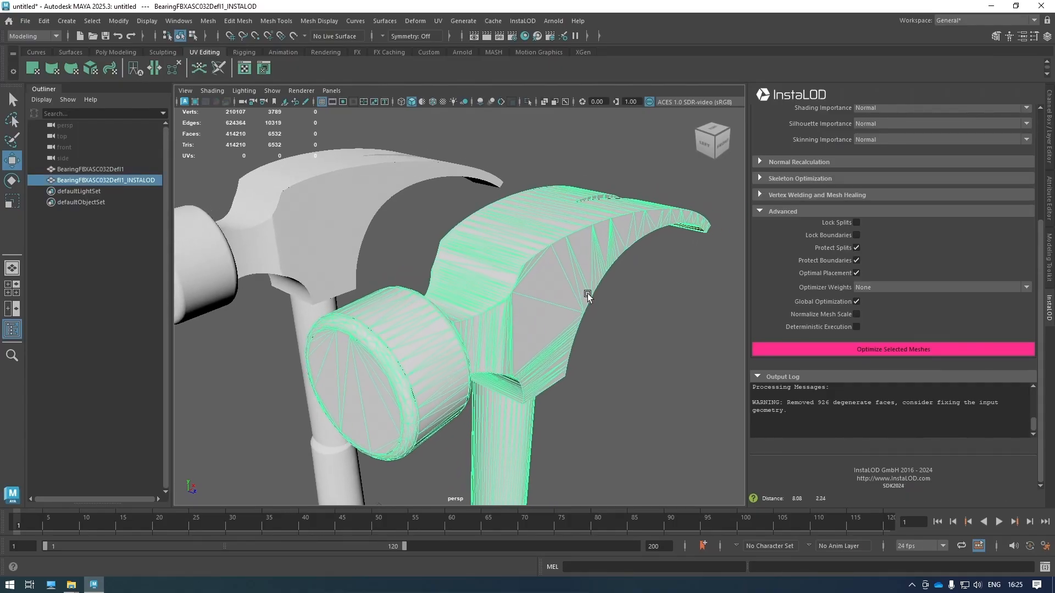
pyautogui.scroll(5, 571, 275)
pyautogui.click(662, 397)
pyautogui.scroll(5, 543, 311)
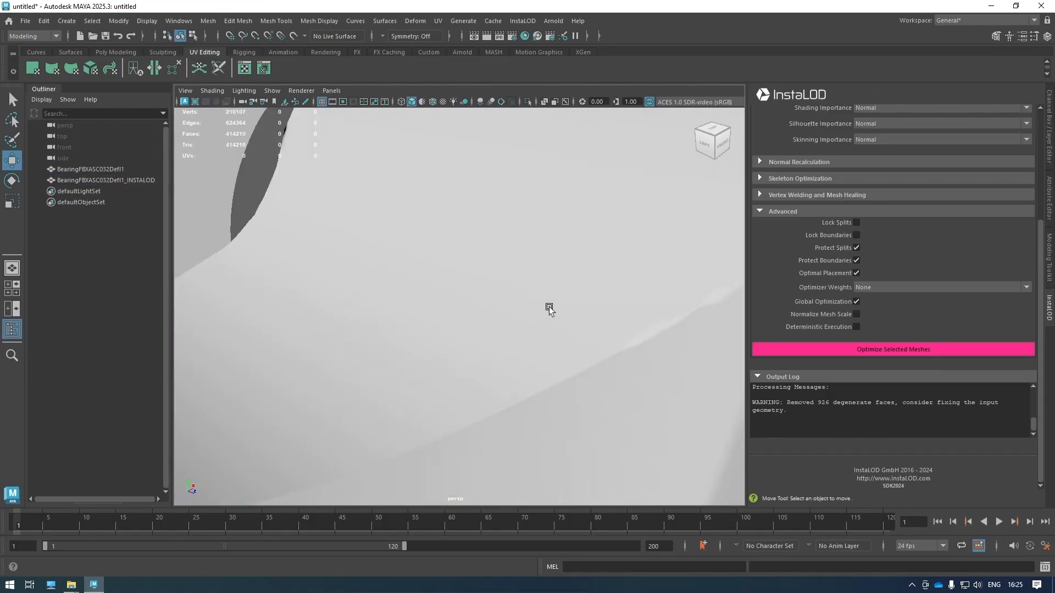
pyautogui.scroll(-8, 544, 308)
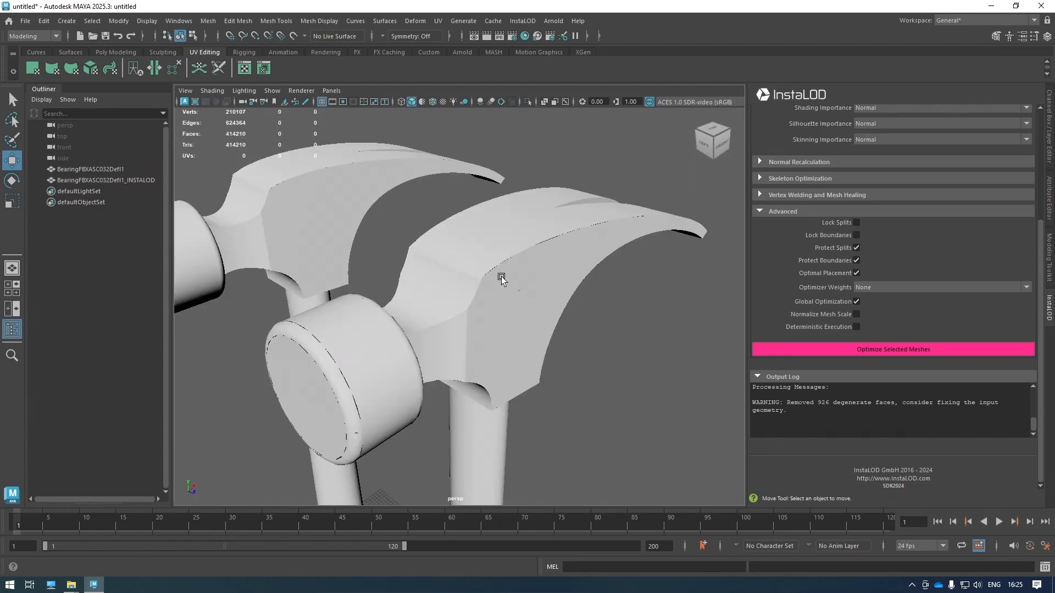
# - Compare the triangle density of the original hammer's head with that of the optimized one
pyautogui.click(252, 231)
pyautogui.press('f')
pyautogui.scroll(5, 636, 381)
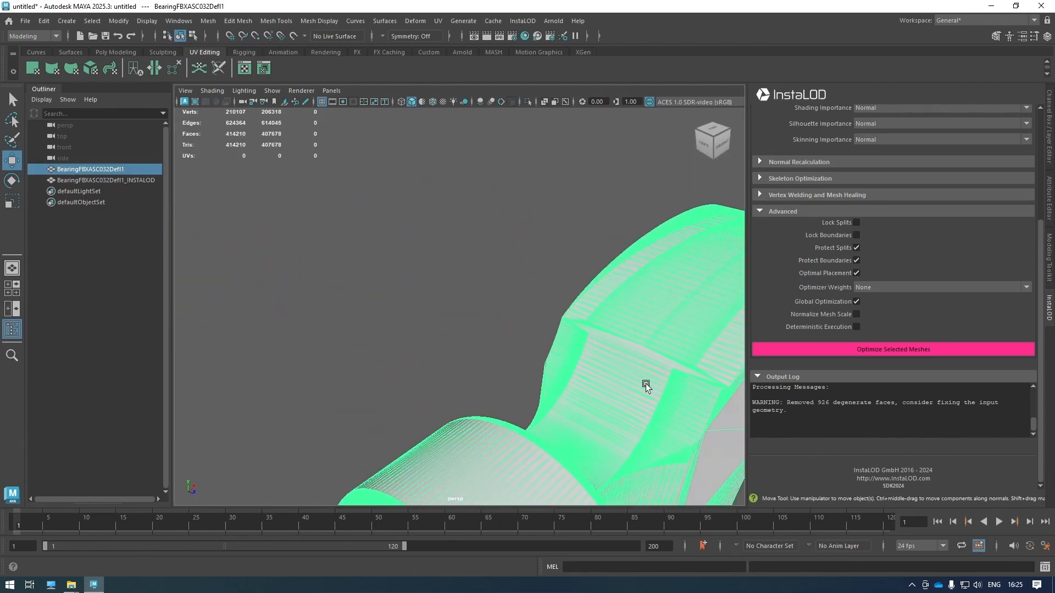
pyautogui.scroll(-4, 621, 357)
pyautogui.scroll(6, 605, 341)
pyautogui.click(448, 190)
pyautogui.scroll(-8, 510, 274)
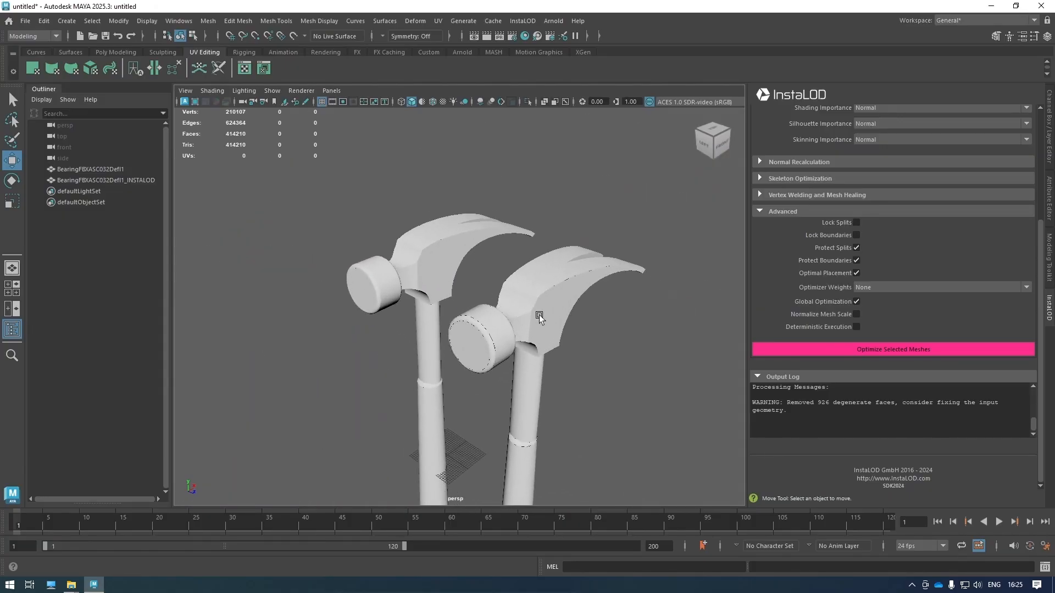
pyautogui.click(539, 315)
pyautogui.scroll(5, 549, 315)
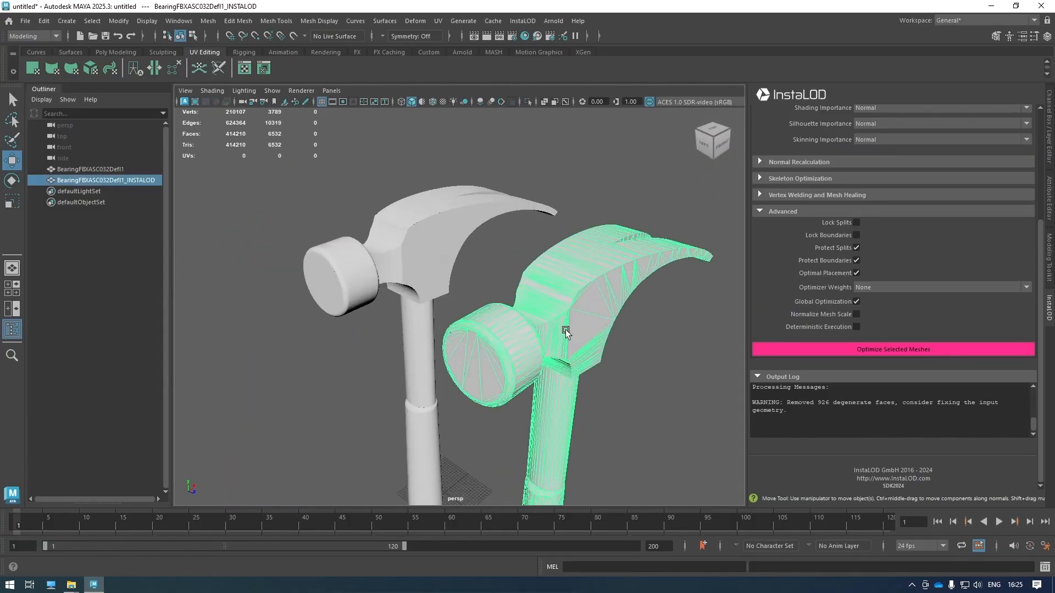
# - Inspect the optimized hammer's topology and shading around the striking face, the claw and the handle
pyautogui.press('f')
pyautogui.keyDown('alt'); pyautogui.moveTo(405, 164); pyautogui.dragTo(431, 187); pyautogui.keyUp('alt')
pyautogui.scroll(6, 431, 186)
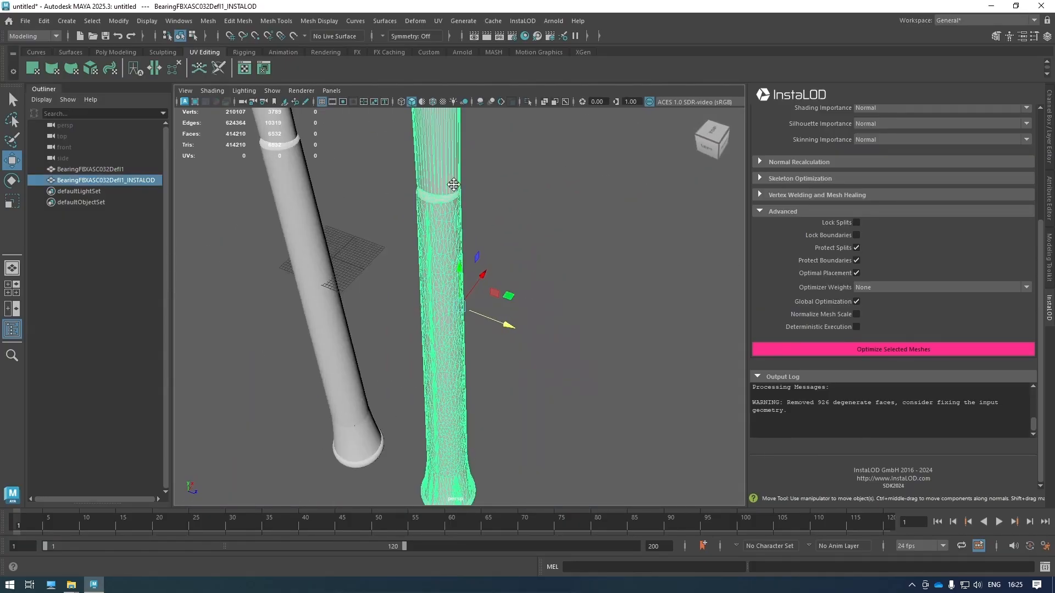
pyautogui.keyDown('alt'); pyautogui.moveTo(452, 181); pyautogui.dragTo(485, 405, button='middle'); pyautogui.keyUp('alt')
pyautogui.scroll(4, 486, 405)
pyautogui.keyDown('alt'); pyautogui.moveTo(559, 410); pyautogui.dragTo(624, 372); pyautogui.keyUp('alt')
pyautogui.click(643, 372)
pyautogui.scroll(3, 645, 368)
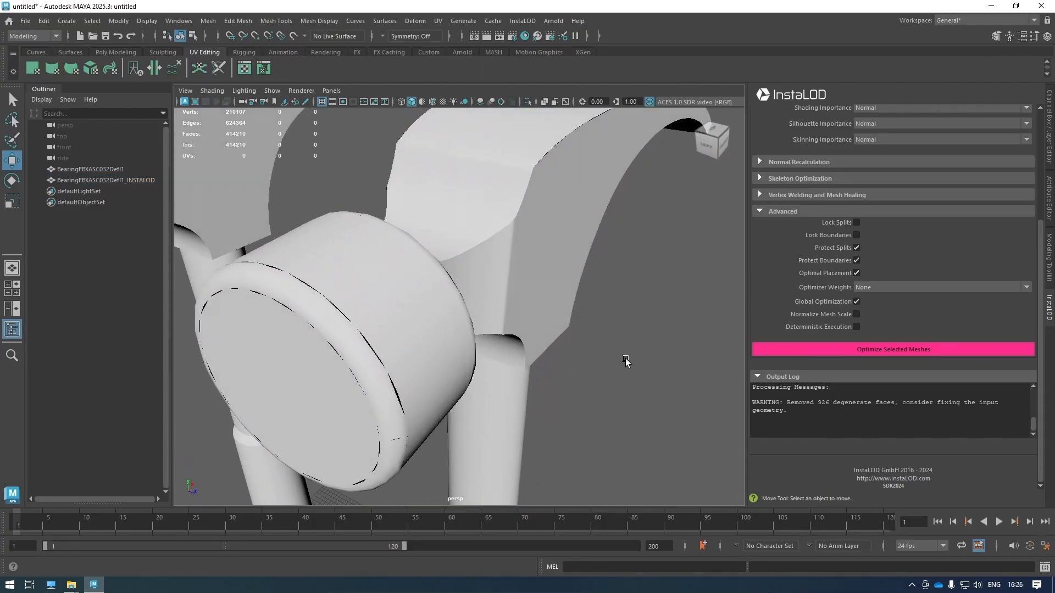
pyautogui.scroll(-5, 619, 357)
pyautogui.click(527, 302)
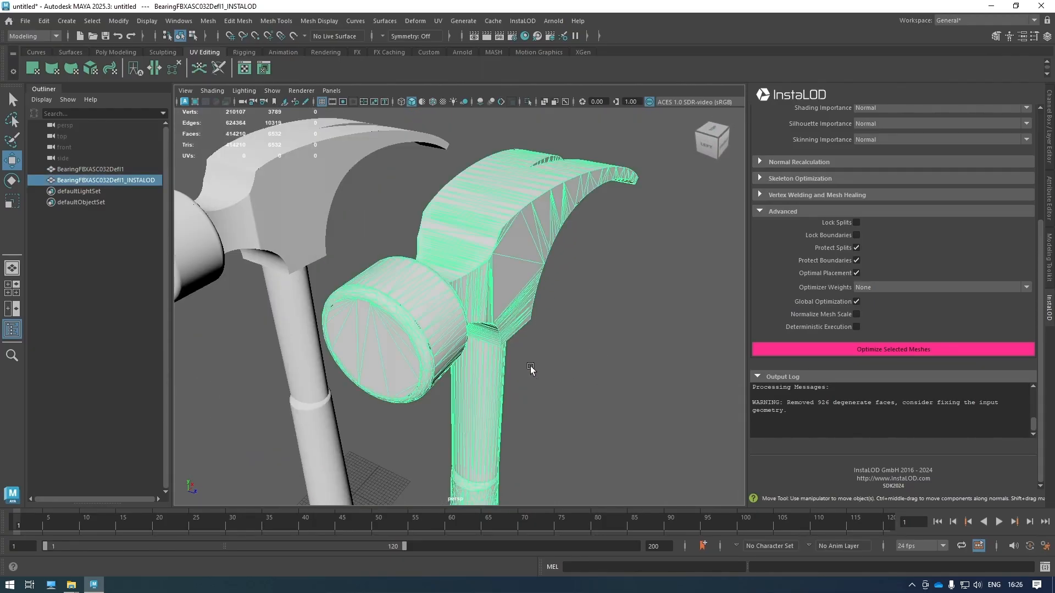
pyautogui.scroll(5, 556, 377)
pyautogui.keyDown('alt'); pyautogui.moveTo(556, 375); pyautogui.dragTo(565, 328); pyautogui.keyUp('alt')
pyautogui.keyDown('alt'); pyautogui.moveTo(564, 329); pyautogui.dragTo(565, 422, button='middle'); pyautogui.keyUp('alt')
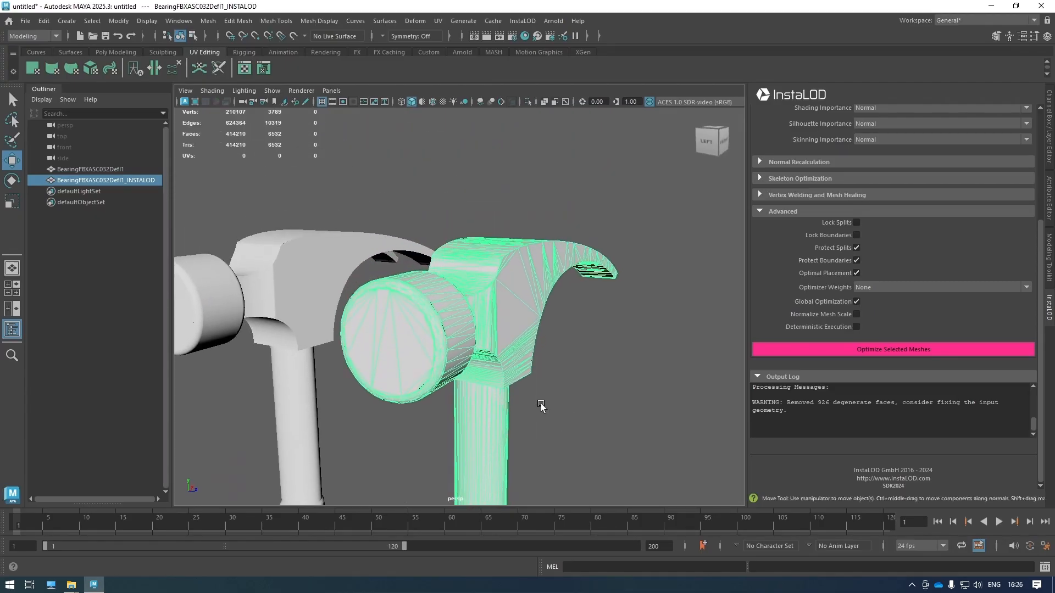
pyautogui.scroll(-5, 487, 329)
pyautogui.scroll(6, 559, 204)
pyautogui.scroll(4, 500, 410)
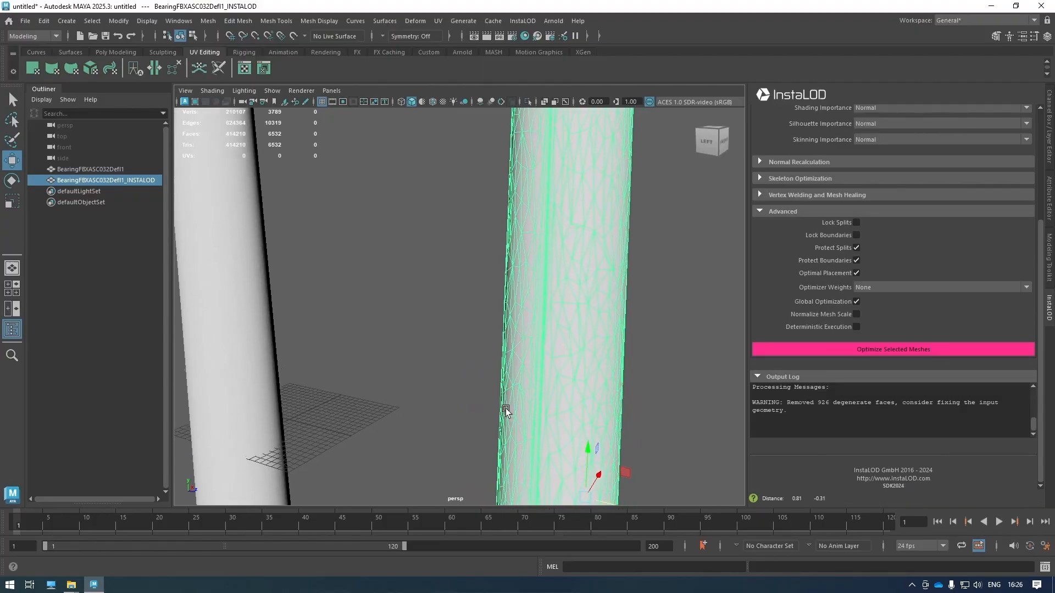
# - Compare both hammers' topology along the handles and heads with the wireframe shown over shading, and turn the overlay off
pyautogui.keyDown('shift'); pyautogui.click(215, 312); pyautogui.keyUp('shift')
pyautogui.moveTo(363, 364)
pyautogui.keyDown('alt'); pyautogui.mouseDown(button='middle')
pyautogui.moveTo(401, 343)
pyautogui.moveTo(411, 303)
pyautogui.mouseUp(button='middle'); pyautogui.keyUp('alt')
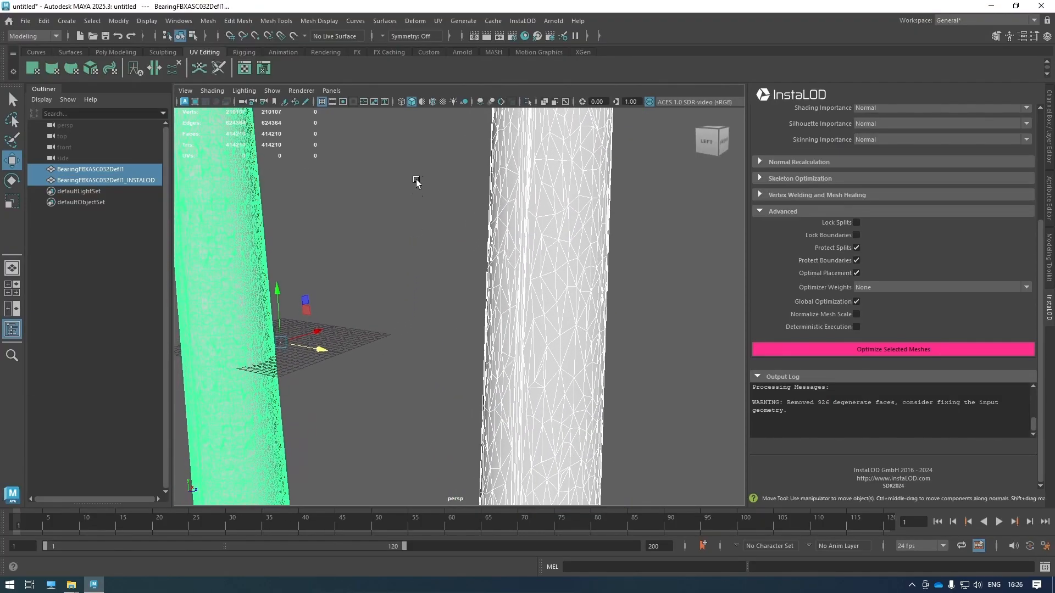
pyautogui.click(431, 102)
pyautogui.click(445, 244)
pyautogui.moveTo(456, 326)
pyautogui.keyDown('alt'); pyautogui.mouseDown(button='middle')
pyautogui.moveTo(452, 222)
pyautogui.moveTo(443, 309)
pyautogui.moveTo(447, 262)
pyautogui.mouseUp(button='middle'); pyautogui.keyUp('alt')
pyautogui.keyDown('alt'); pyautogui.moveTo(452, 321); pyautogui.dragTo(452, 282, button='middle'); pyautogui.keyUp('alt')
pyautogui.moveTo(447, 334)
pyautogui.keyDown('alt'); pyautogui.mouseDown()
pyautogui.moveTo(451, 261)
pyautogui.moveTo(450, 316)
pyautogui.mouseUp(); pyautogui.keyUp('alt')
pyautogui.moveTo(457, 255)
pyautogui.keyDown('alt'); pyautogui.mouseDown(button='middle')
pyautogui.moveTo(454, 339)
pyautogui.moveTo(461, 329)
pyautogui.moveTo(482, 357)
pyautogui.mouseUp(button='middle'); pyautogui.keyUp('alt')
pyautogui.click(433, 102)
# - Delete the optimized hammer, and select and frame the original one
pyautogui.click(513, 270)
pyautogui.press('Delete')
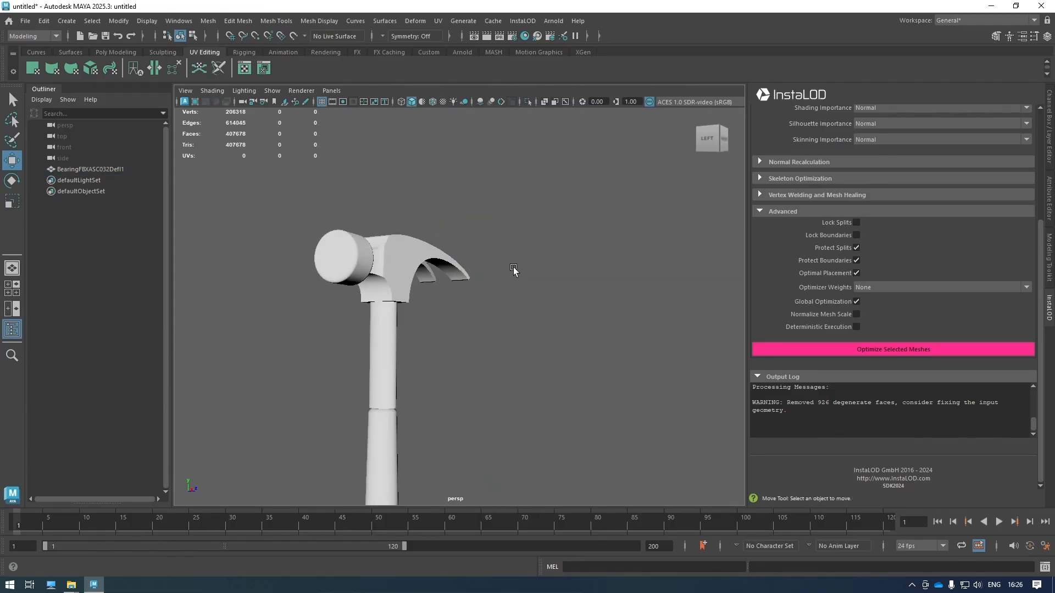
pyautogui.click(398, 257)
pyautogui.press('f')
pyautogui.keyDown('alt'); pyautogui.moveTo(412, 316); pyautogui.dragTo(371, 330); pyautogui.keyUp('alt')
pyautogui.keyDown('alt'); pyautogui.moveTo(409, 206); pyautogui.dragTo(408, 269, button='middle'); pyautogui.keyUp('alt')
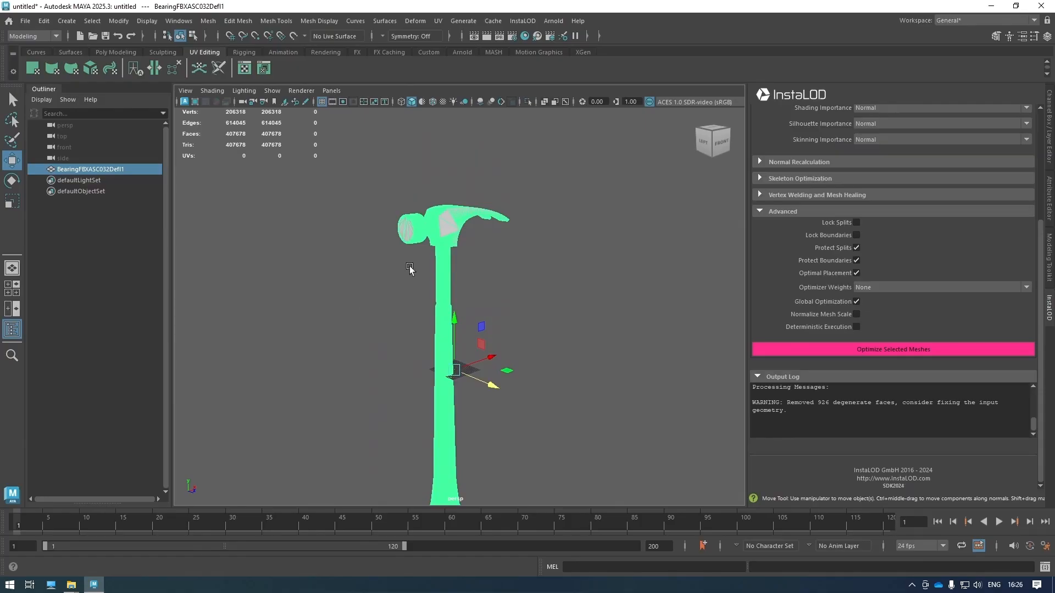
# - Expand the vertex welding and mesh healing settings, enable Lock Boundaries, and optimize the original hammer
pyautogui.scroll(2, 409, 269)
pyautogui.click(824, 195)
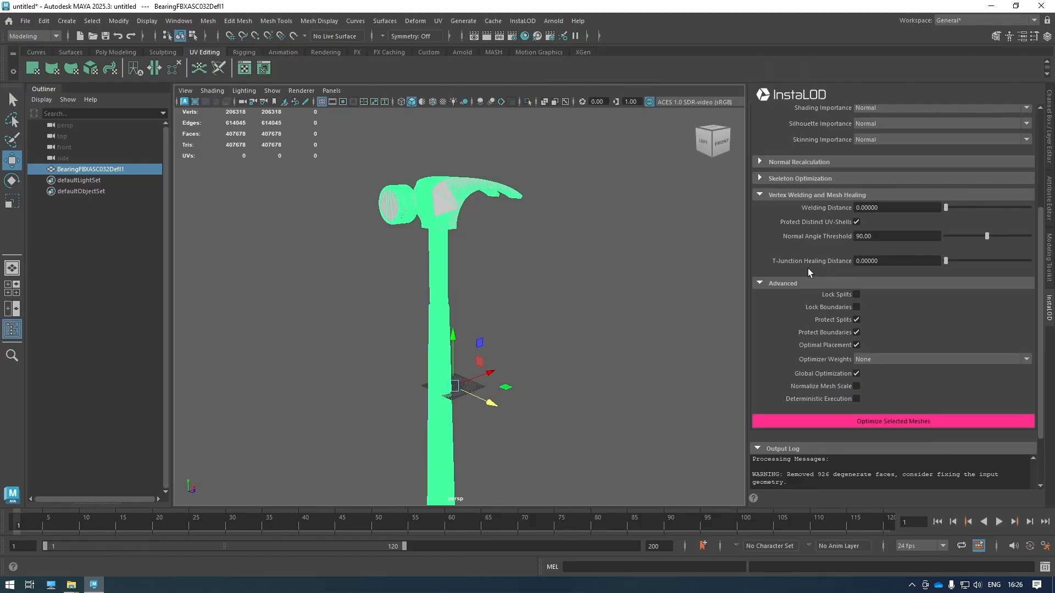
pyautogui.click(856, 308)
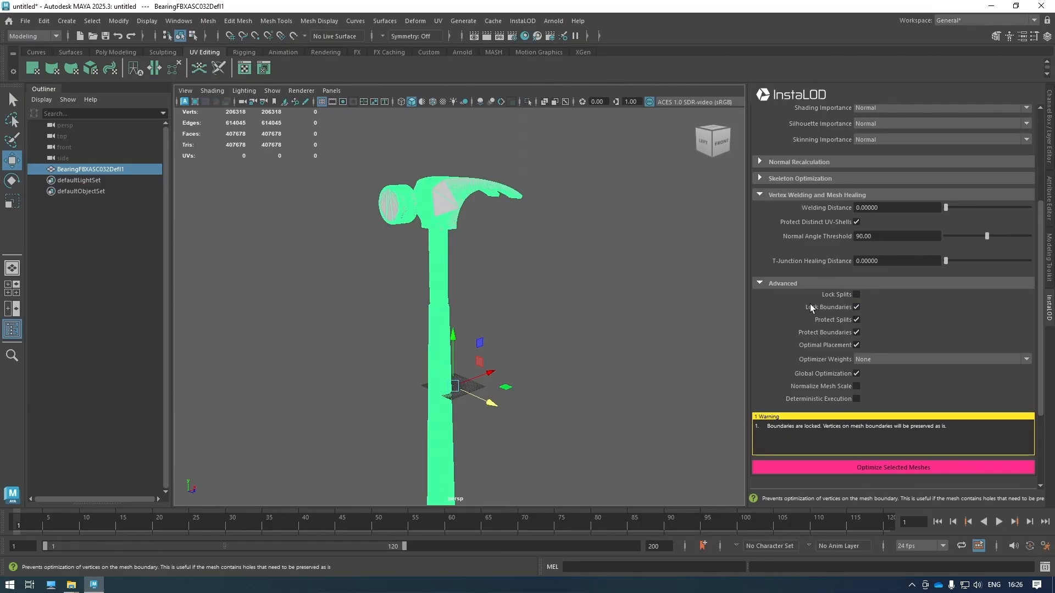
pyautogui.scroll(4, 527, 219)
pyautogui.keyDown('alt'); pyautogui.moveTo(475, 283); pyautogui.dragTo(483, 296, button='middle'); pyautogui.keyUp('alt')
pyautogui.keyDown('alt'); pyautogui.moveTo(482, 297); pyautogui.dragTo(492, 304); pyautogui.keyUp('alt')
pyautogui.click(892, 468)
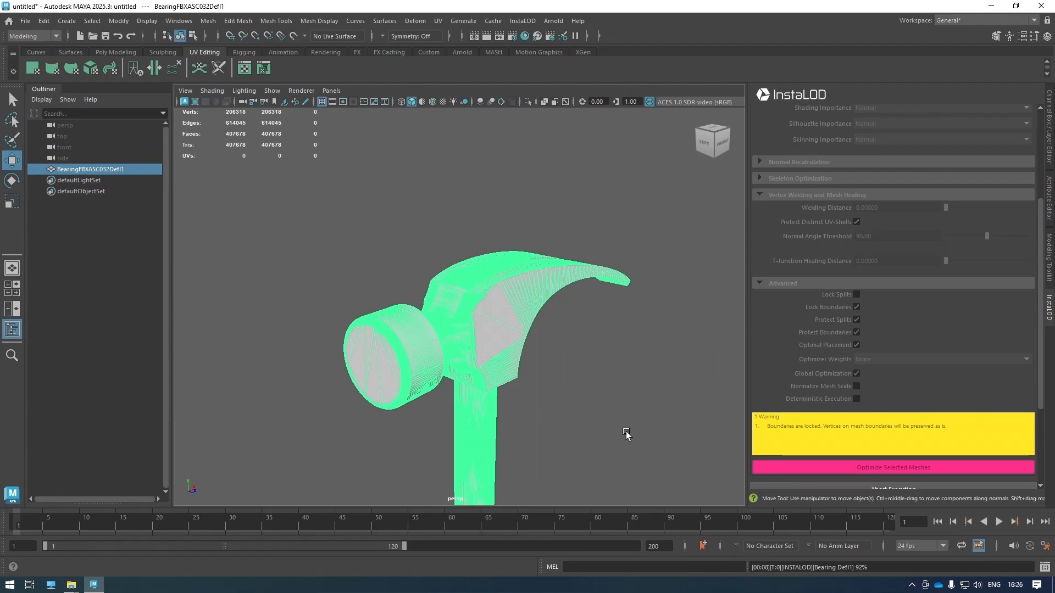
# - Look over the optimized hammer's handle and read the processing messages in the optimization's output log
pyautogui.scroll(-2, 556, 347)
pyautogui.keyDown('alt'); pyautogui.moveTo(574, 393); pyautogui.dragTo(533, 276, button='middle'); pyautogui.keyUp('alt')
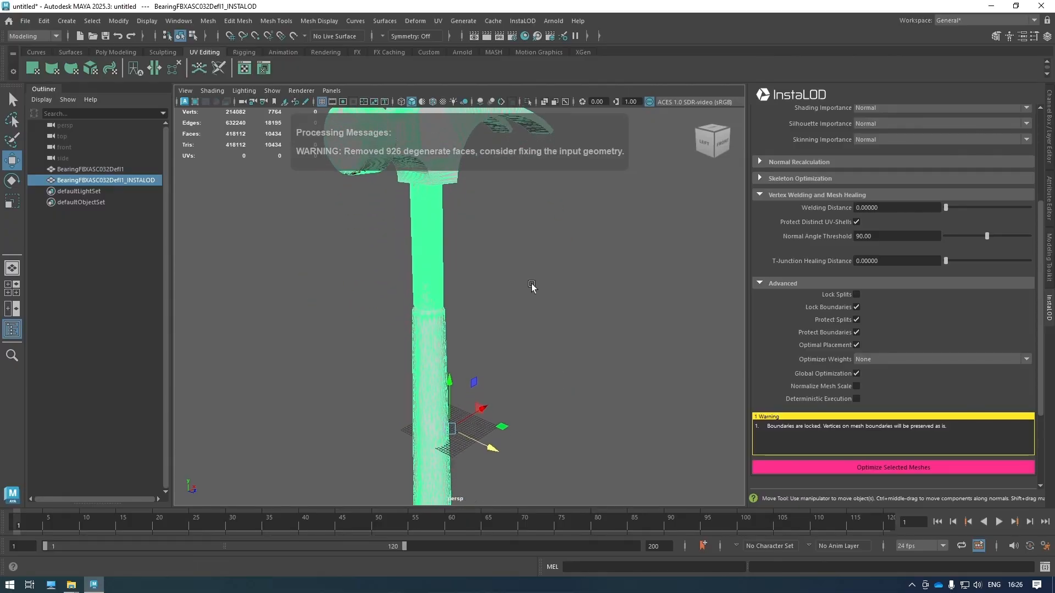
pyautogui.scroll(-2, 862, 426)
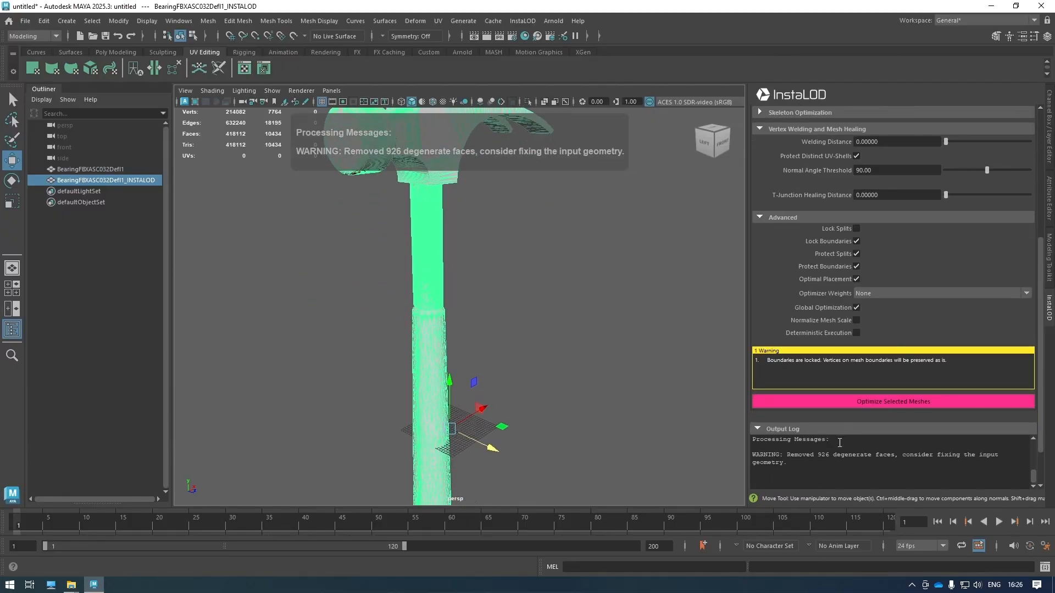
pyautogui.scroll(1, 838, 453)
pyautogui.scroll(-5, 837, 456)
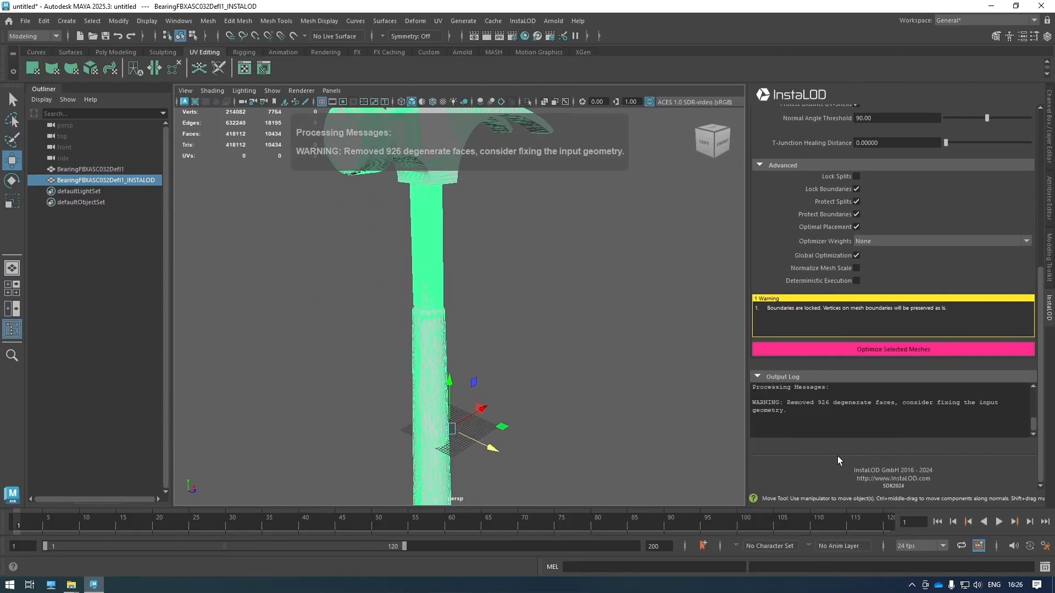
pyautogui.scroll(3, 800, 412)
pyautogui.scroll(1, 800, 411)
pyautogui.scroll(-5, 795, 410)
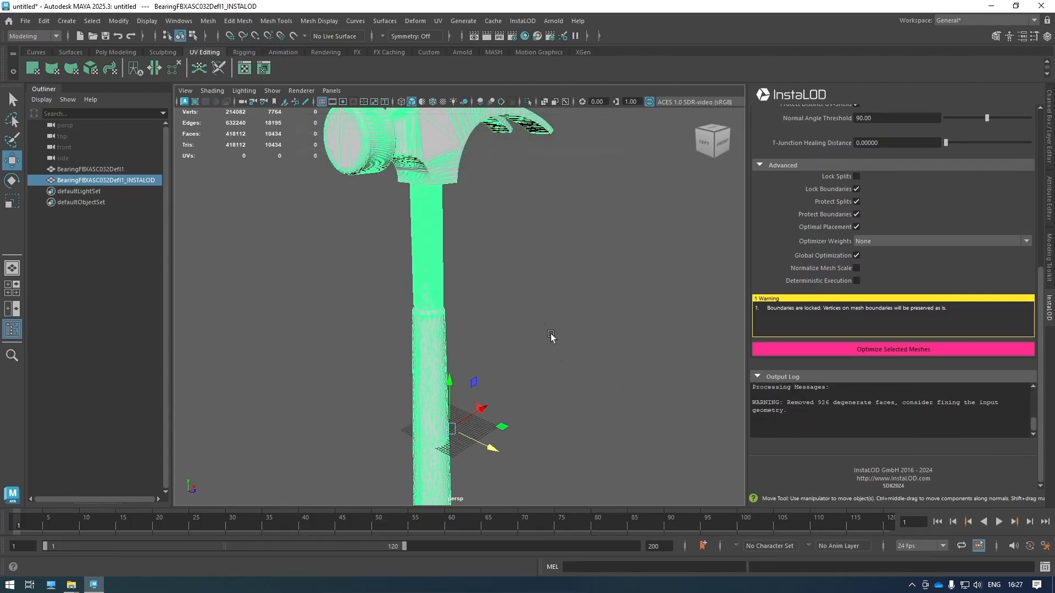
# - Move the optimized hammer beside the original one and deselect it
pyautogui.keyDown('alt'); pyautogui.moveTo(535, 360); pyautogui.dragTo(530, 375, button='middle'); pyautogui.keyUp('alt')
pyautogui.moveTo(491, 465); pyautogui.dragTo(619, 502)
pyautogui.click(330, 365)
# - Inspect the optimized hammer head's shading and topology up close, around the neck and the claw
pyautogui.keyDown('alt'); pyautogui.moveTo(330, 321); pyautogui.dragTo(353, 325); pyautogui.keyUp('alt')
pyautogui.scroll(3, 427, 304)
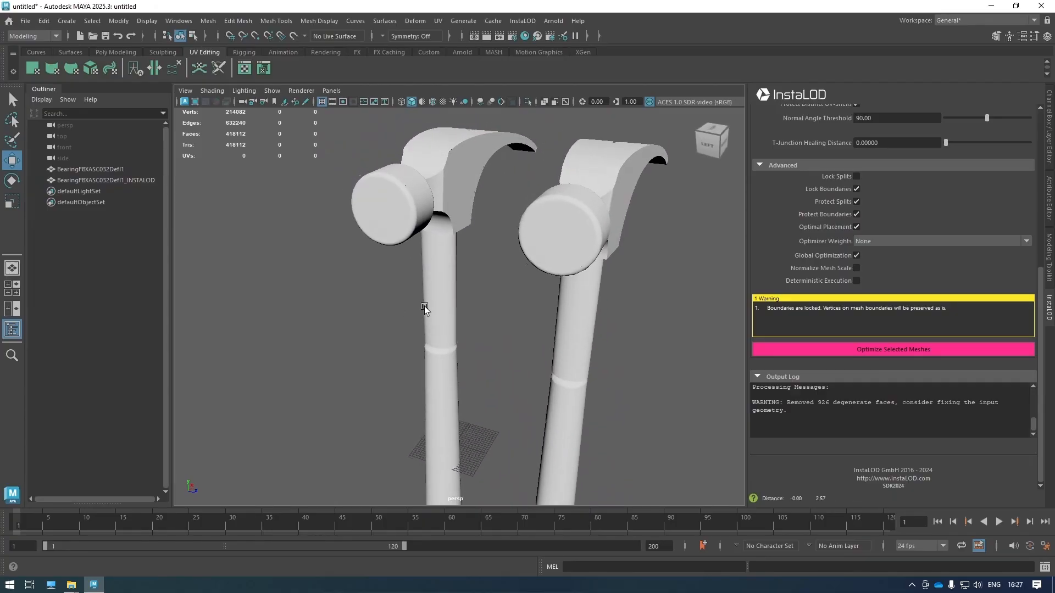
pyautogui.keyDown('alt'); pyautogui.moveTo(609, 181); pyautogui.dragTo(599, 243, button='middle'); pyautogui.keyUp('alt')
pyautogui.scroll(5, 570, 244)
pyautogui.keyDown('alt'); pyautogui.moveTo(569, 245); pyautogui.dragTo(543, 260); pyautogui.keyUp('alt')
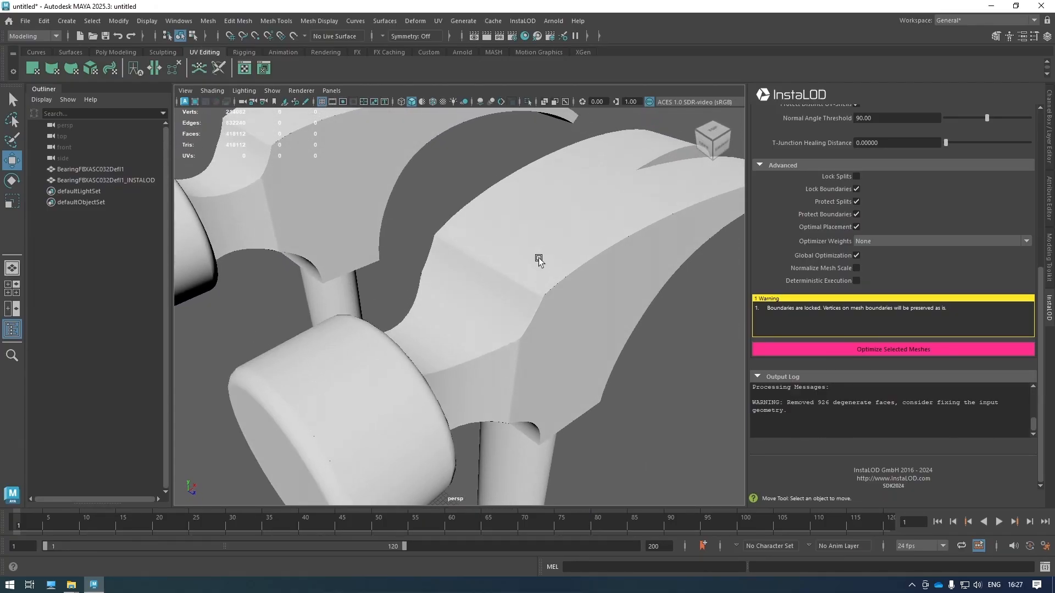
pyautogui.scroll(-5, 538, 260)
pyautogui.click(537, 259)
pyautogui.scroll(10, 530, 298)
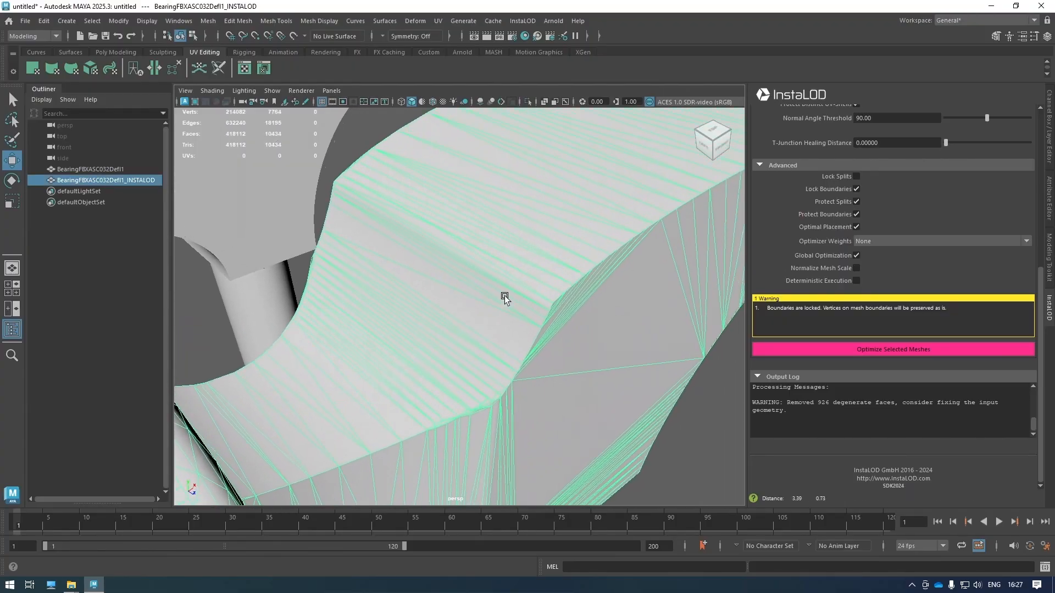
pyautogui.scroll(-8, 506, 295)
# - Examine the original hammer head's dense wireframe against the boundary-locked result
pyautogui.click(291, 193)
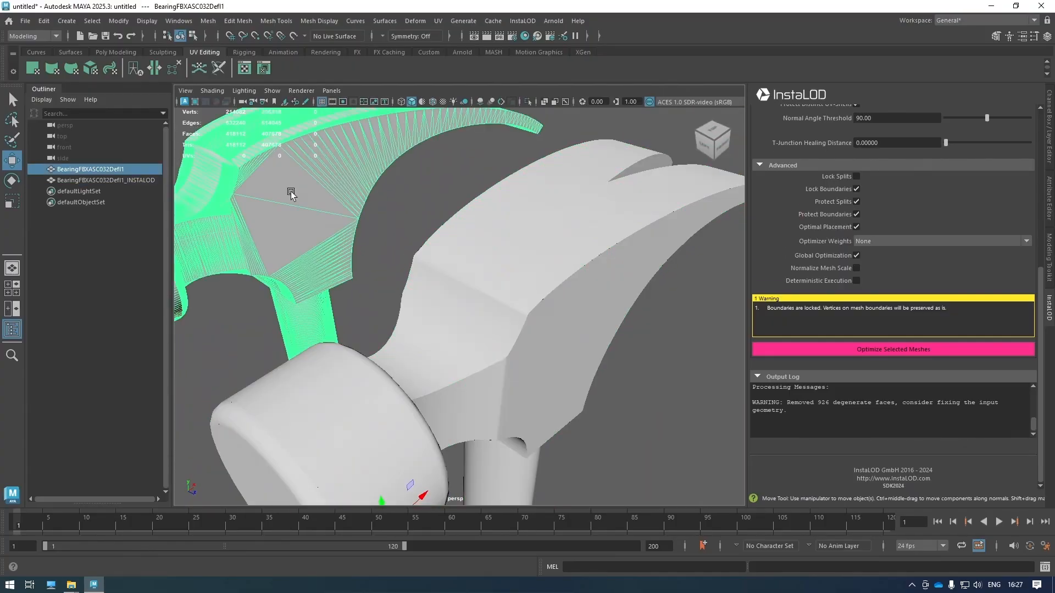
pyautogui.keyDown('alt'); pyautogui.moveTo(291, 192); pyautogui.dragTo(401, 280, button='middle'); pyautogui.keyUp('alt')
pyautogui.scroll(4, 424, 321)
pyautogui.keyDown('alt'); pyautogui.moveTo(423, 322); pyautogui.dragTo(447, 311, button='middle'); pyautogui.keyUp('alt')
pyautogui.scroll(-5, 571, 352)
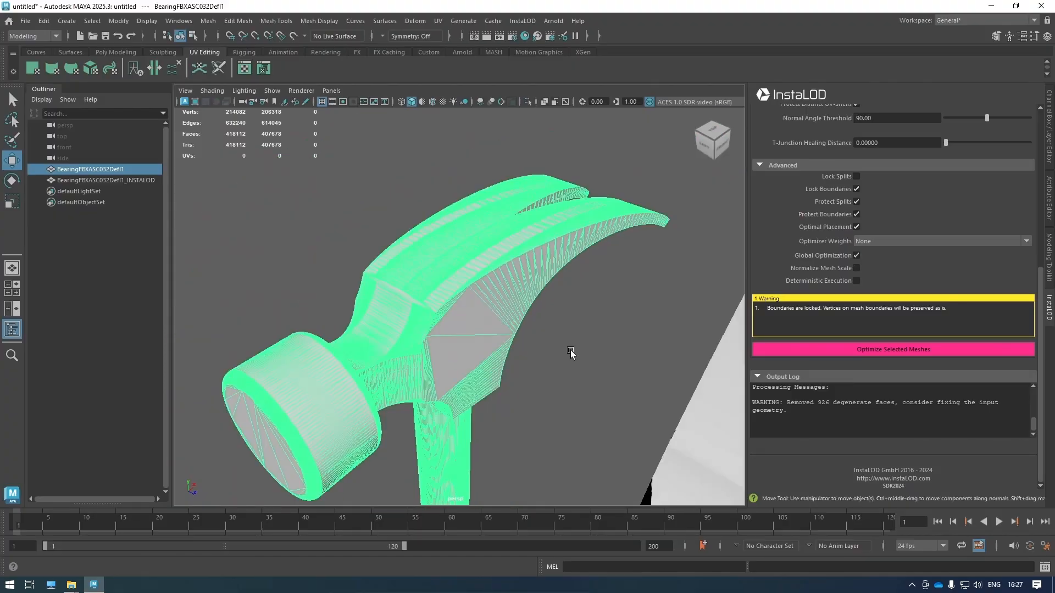
pyautogui.scroll(5, 494, 308)
pyautogui.click(437, 286)
pyautogui.scroll(1, 464, 278)
pyautogui.keyDown('alt'); pyautogui.moveTo(464, 278); pyautogui.dragTo(459, 277); pyautogui.keyUp('alt')
pyautogui.click(340, 198)
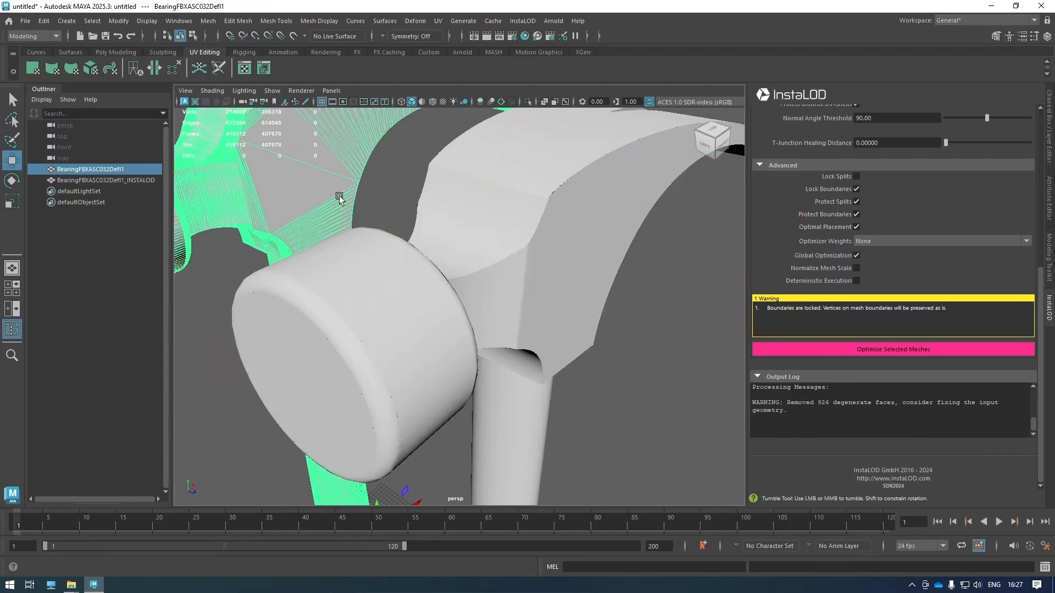
# - Compare the two hammers down their handles to the butt ends, checking topology and shading
pyautogui.keyDown('alt'); pyautogui.moveTo(339, 197); pyautogui.dragTo(396, 201); pyautogui.keyUp('alt')
pyautogui.scroll(-4, 443, 236)
pyautogui.keyDown('alt'); pyautogui.moveTo(432, 287); pyautogui.dragTo(487, 273); pyautogui.keyUp('alt')
pyautogui.keyDown('alt'); pyautogui.moveTo(487, 274); pyautogui.dragTo(459, 119, button='middle'); pyautogui.keyUp('alt')
pyautogui.click(486, 317)
pyautogui.keyDown('alt'); pyautogui.moveTo(485, 317); pyautogui.dragTo(495, 131, button='middle'); pyautogui.keyUp('alt')
pyautogui.keyDown('alt'); pyautogui.moveTo(551, 312); pyautogui.dragTo(487, 244, button='middle'); pyautogui.keyUp('alt')
pyautogui.scroll(6, 479, 319)
pyautogui.click(553, 327)
pyautogui.moveTo(554, 327)
pyautogui.keyDown('alt'); pyautogui.mouseDown()
pyautogui.moveTo(553, 297)
pyautogui.moveTo(553, 317)
pyautogui.mouseUp(); pyautogui.keyUp('alt')
pyautogui.keyDown('alt'); pyautogui.moveTo(538, 224); pyautogui.dragTo(511, 328, button='middle'); pyautogui.keyUp('alt')
pyautogui.scroll(-4, 511, 328)
pyautogui.scroll(-2, 505, 217)
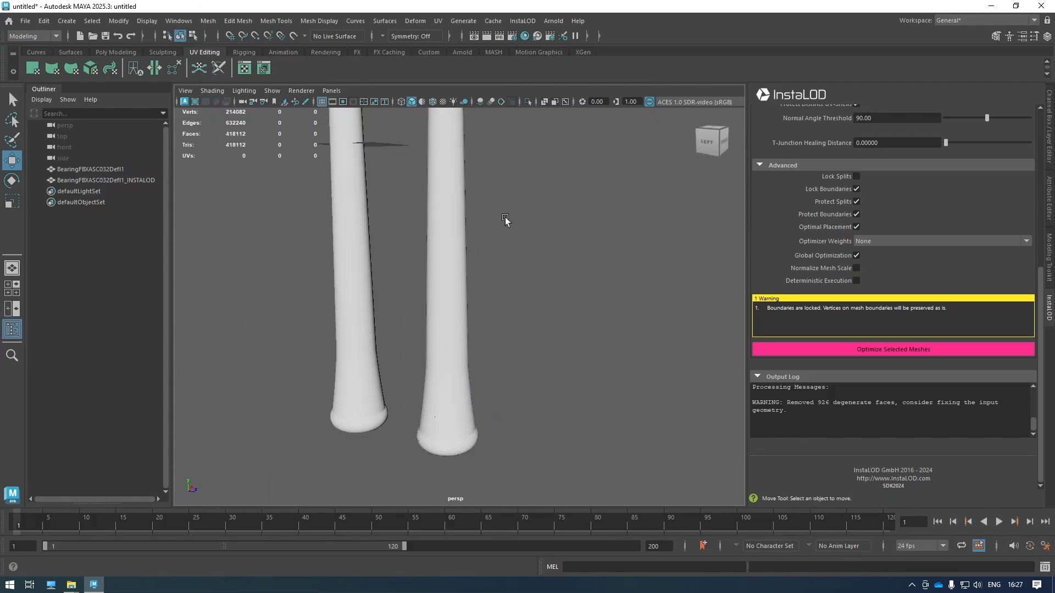
# - Select the original and the optimized hammer in turn to compare their wireframes, and clear the selection
pyautogui.keyDown('alt'); pyautogui.moveTo(505, 216); pyautogui.dragTo(530, 379, button='middle'); pyautogui.keyUp('alt')
pyautogui.click(365, 221)
pyautogui.keyDown('alt'); pyautogui.moveTo(378, 154); pyautogui.dragTo(347, 379, button='middle'); pyautogui.keyUp('alt')
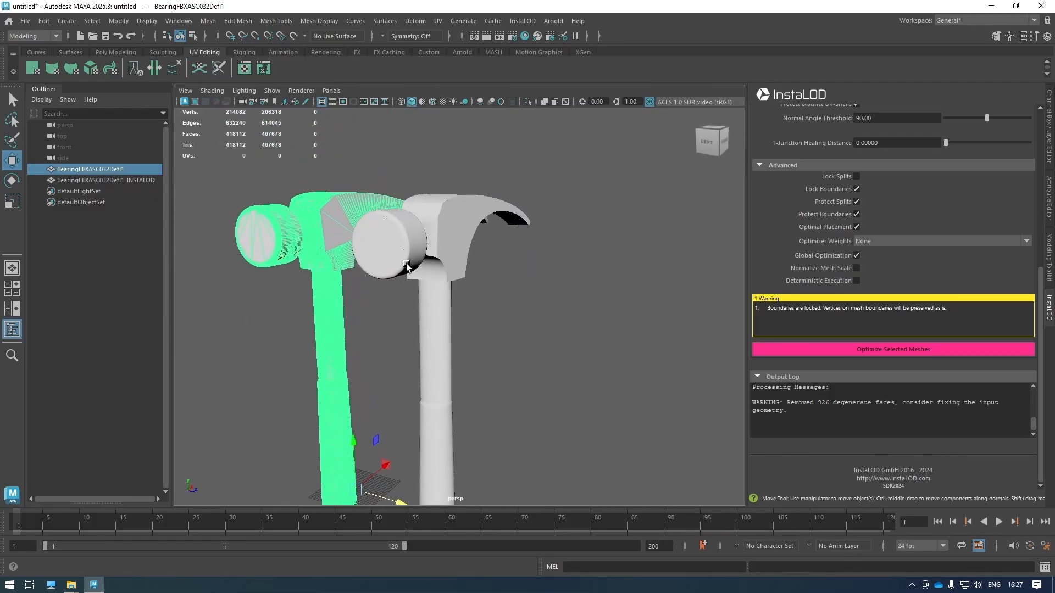
pyautogui.click(433, 235)
pyautogui.keyDown('alt'); pyautogui.moveTo(433, 235); pyautogui.dragTo(323, 284); pyautogui.keyUp('alt')
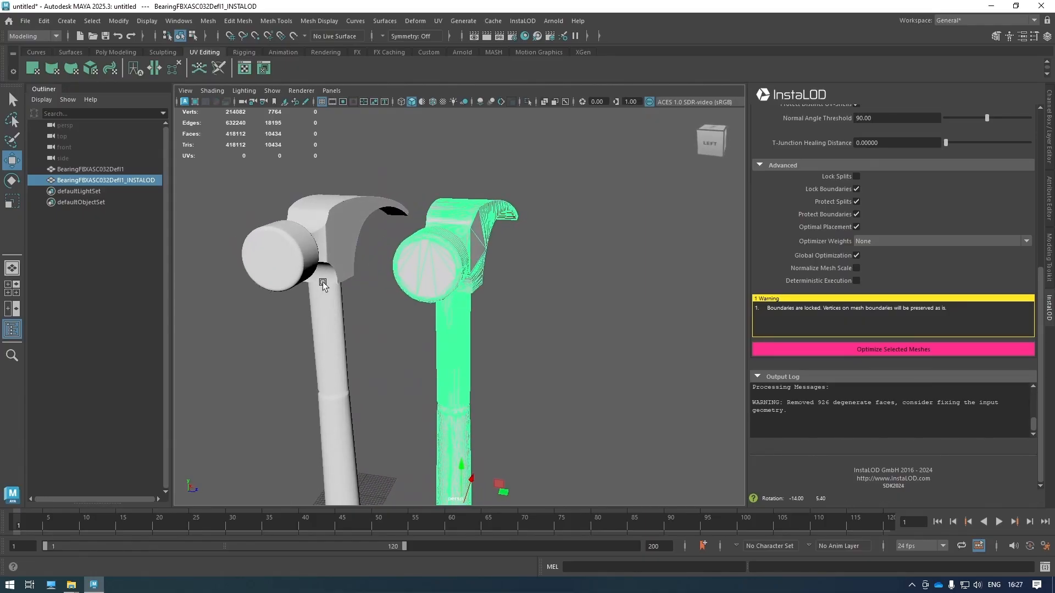
pyautogui.keyDown('alt'); pyautogui.moveTo(355, 337); pyautogui.dragTo(391, 298); pyautogui.keyUp('alt')
pyautogui.keyDown('shift'); pyautogui.click(450, 236); pyautogui.keyUp('shift')
pyautogui.keyDown('alt'); pyautogui.moveTo(452, 238); pyautogui.dragTo(539, 314); pyautogui.keyUp('alt')
pyautogui.click(540, 313)
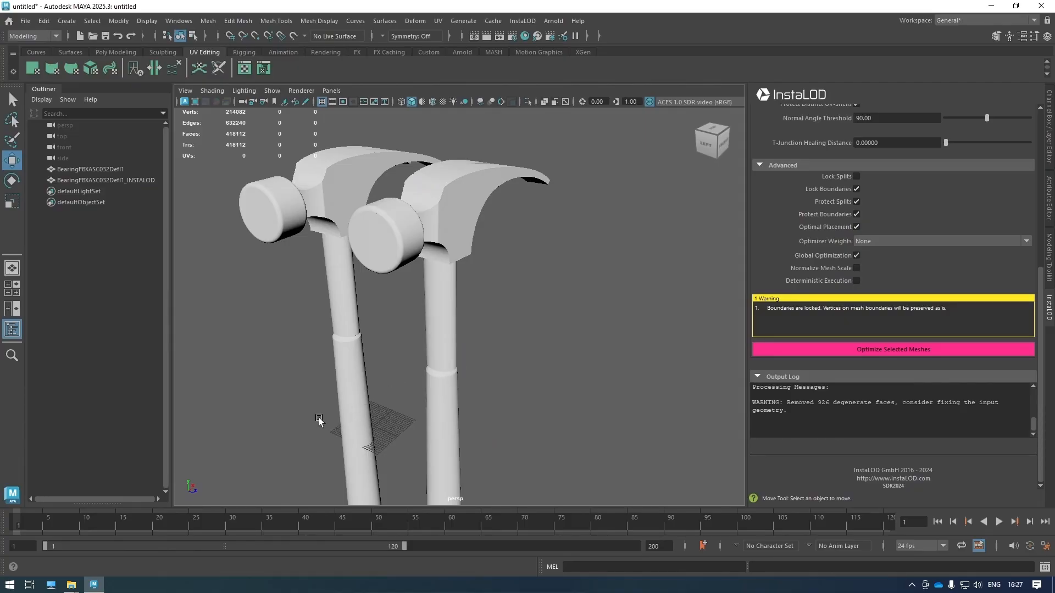
pyautogui.scroll(5, 756, 228)
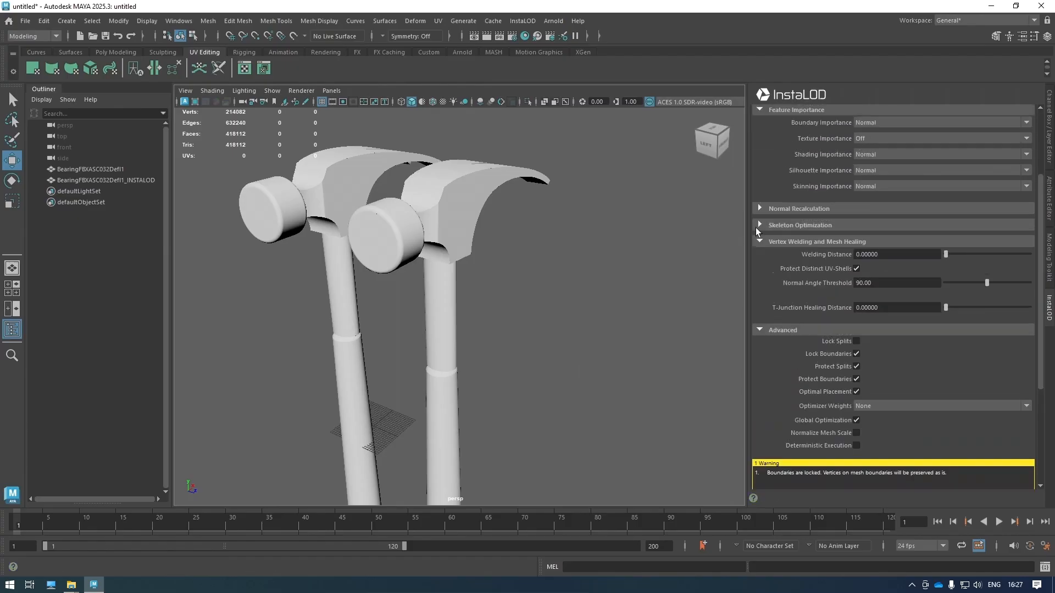
pyautogui.scroll(2, 756, 227)
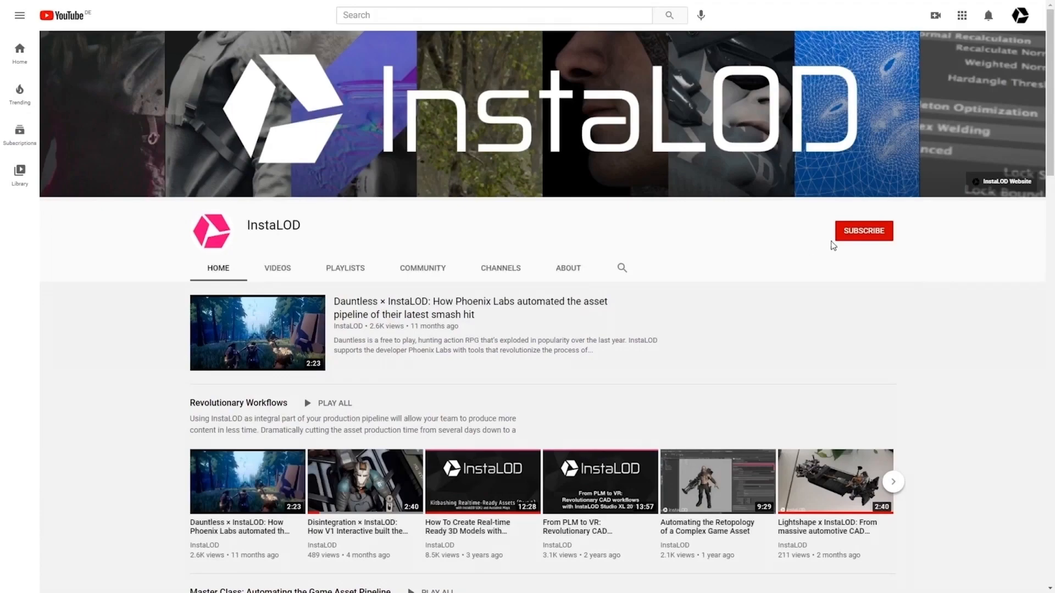
# - Subscribe to the InstaLOD channel on YouTube
pyautogui.click(855, 240)
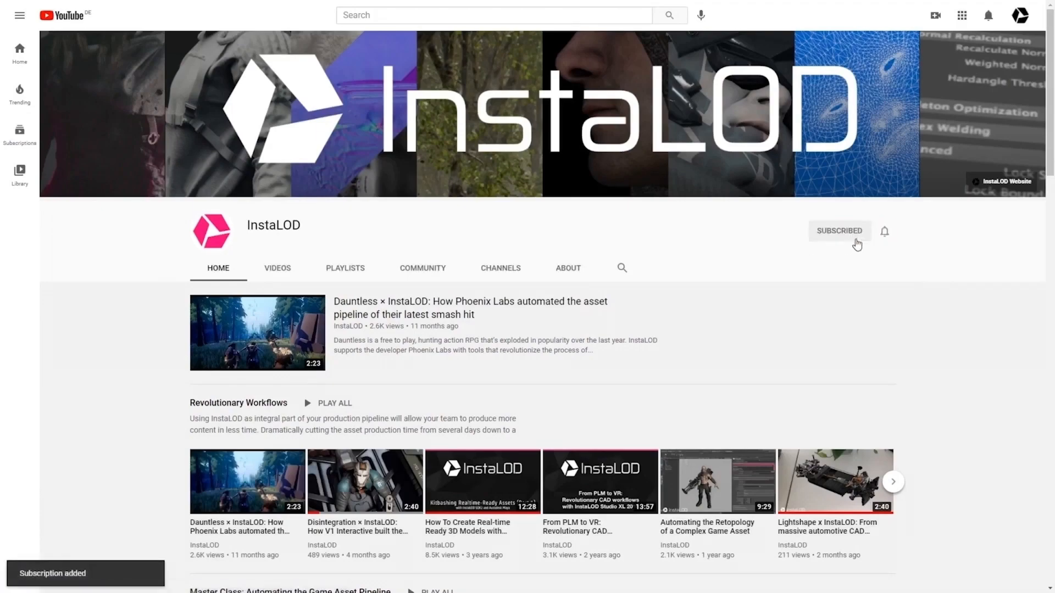